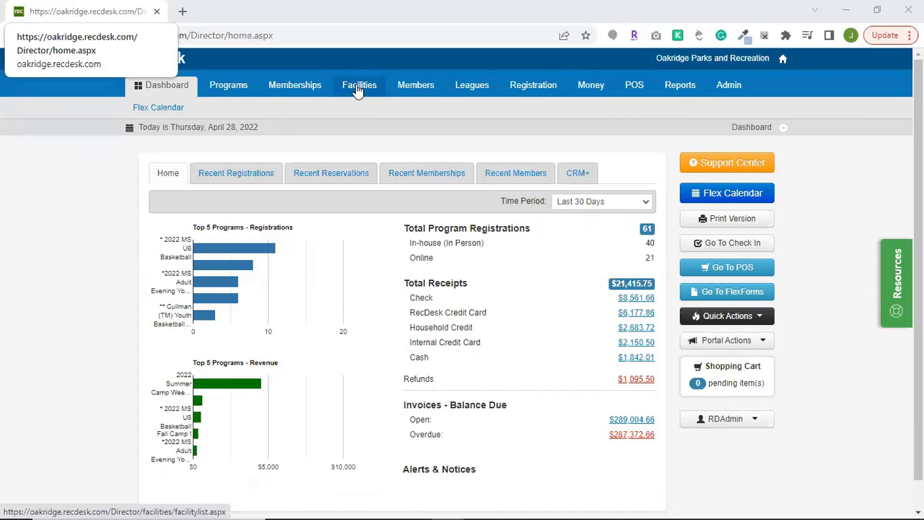
Step: Search the facility list for "power" and open PowerUp Training Facility FOR CSM USE ONLY for editing
left_click(357, 86)
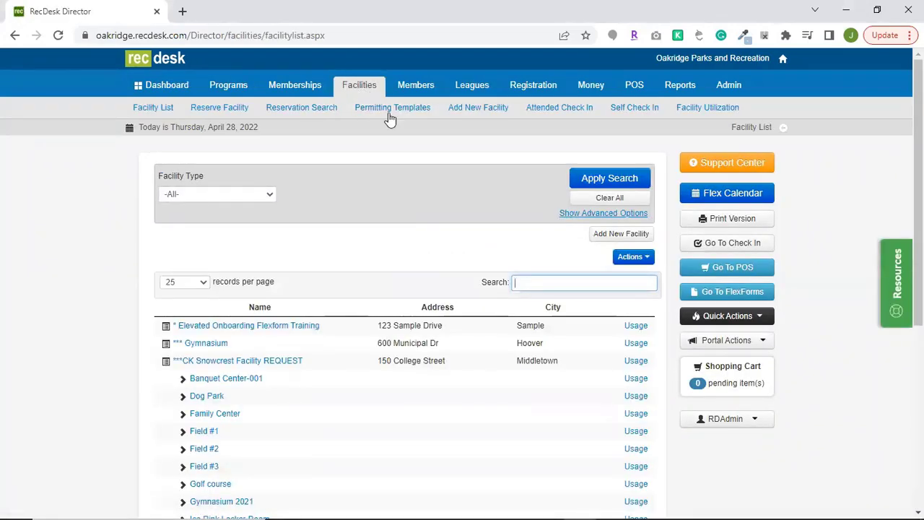
left_click(556, 288)
type("power")
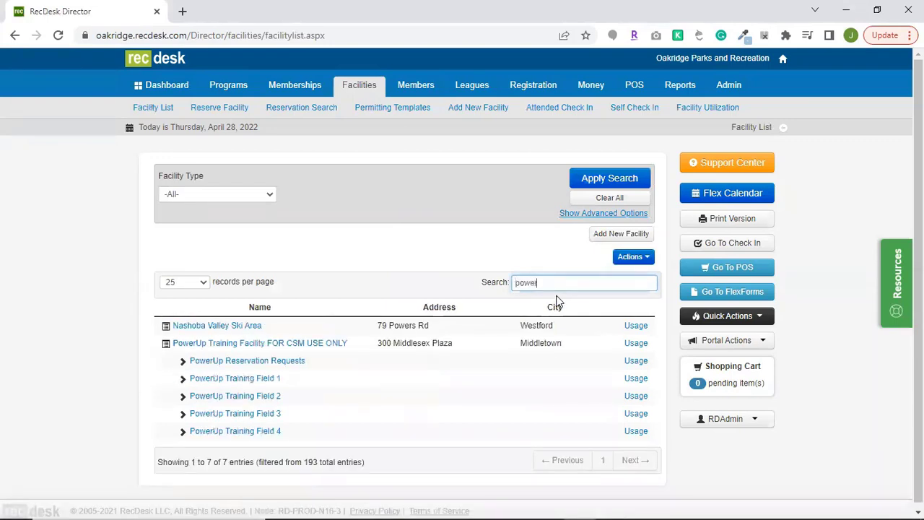
left_click(285, 345)
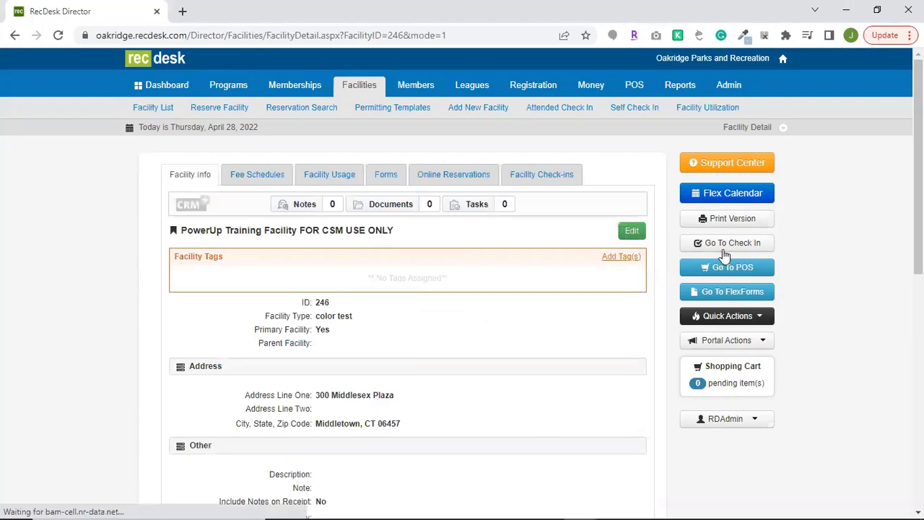
left_click(641, 233)
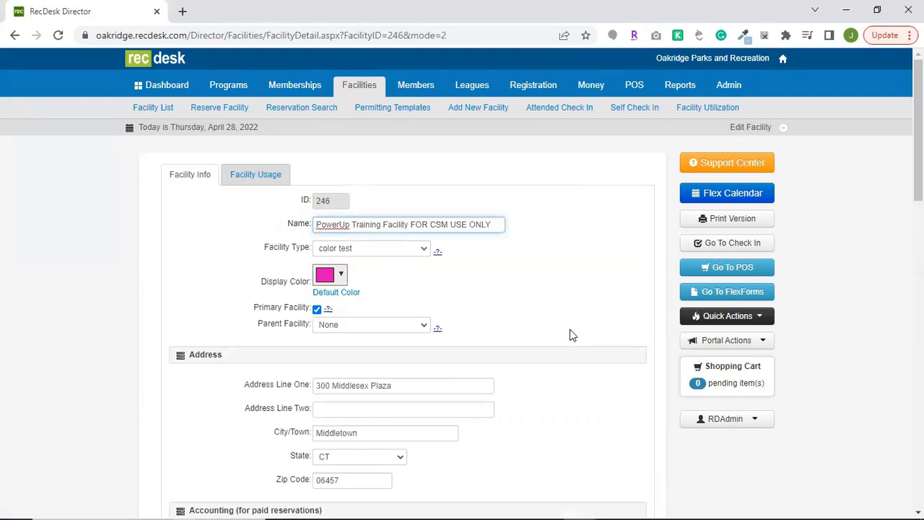
Step: Try a custom check-out look-back period of 1440 minutes for the facility, and cancel the edit
scroll(569, 328, "down", 5)
scroll(566, 330, "down", 8)
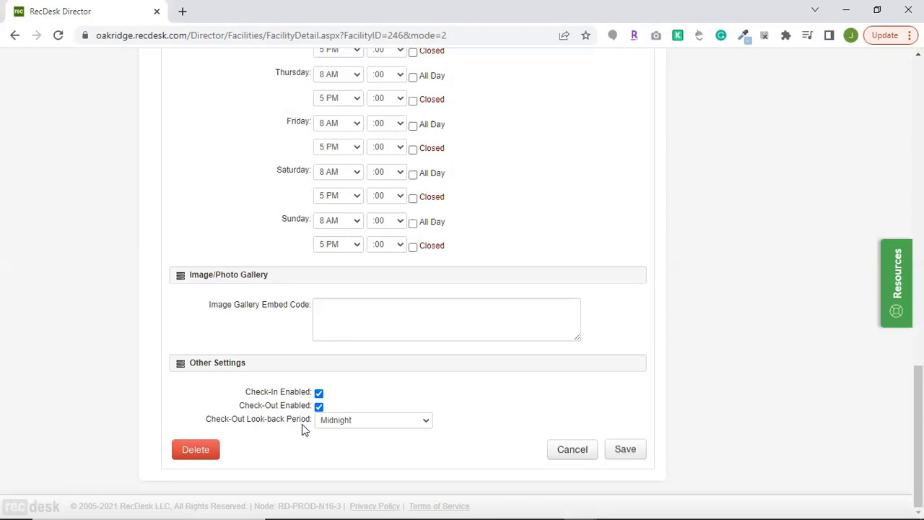
left_click(382, 420)
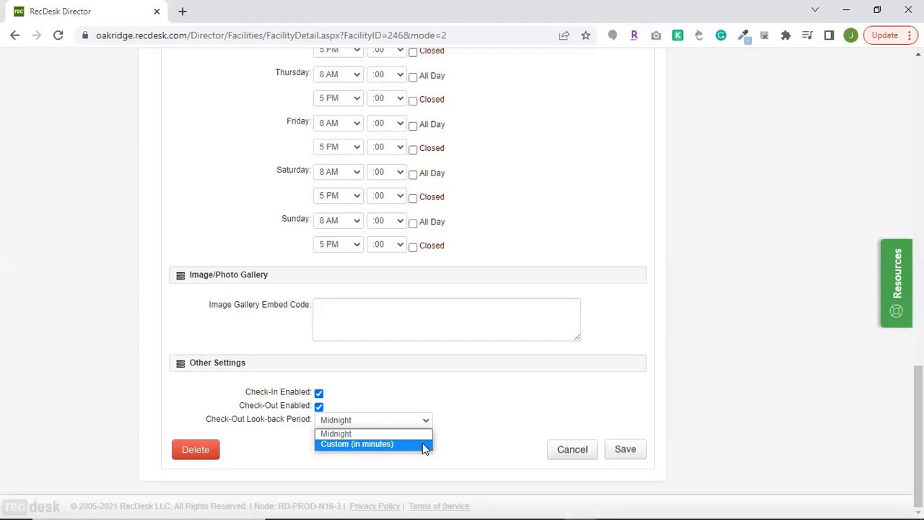
left_click(424, 444)
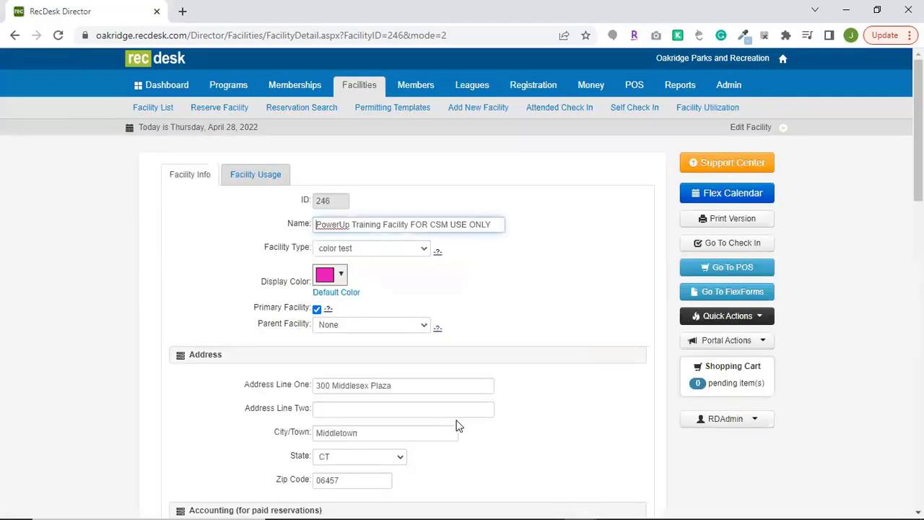
scroll(462, 404, "down", 4)
scroll(469, 383, "down", 9)
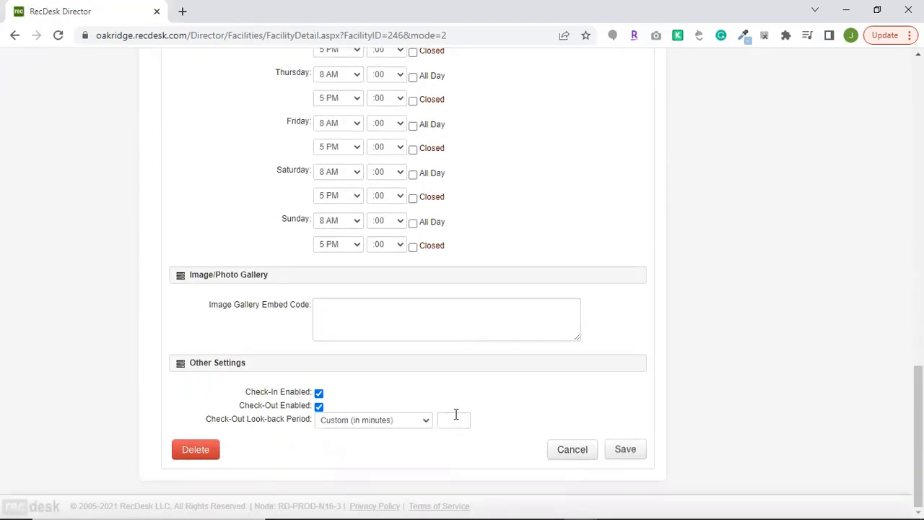
left_click(466, 420)
type("1")
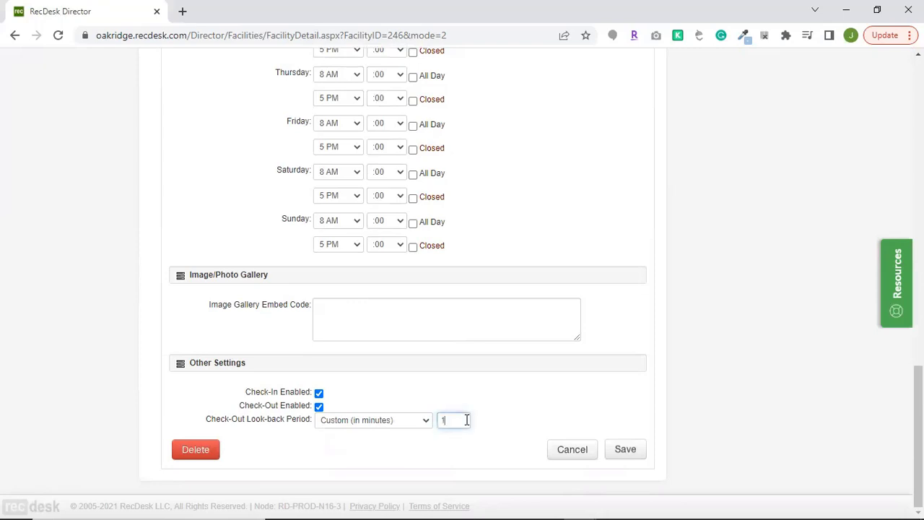
type("440")
left_click(590, 449)
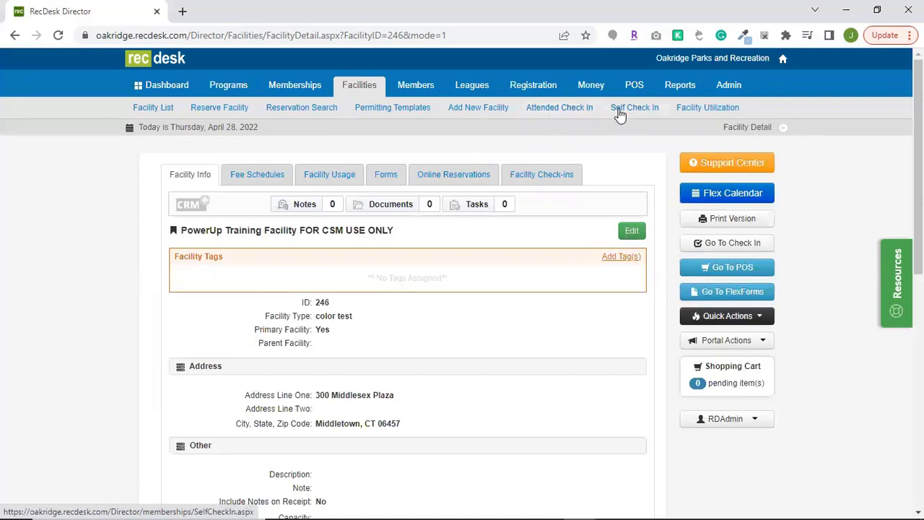
Step: Open Attended Check In and select PowerUp Training Facility FOR CSM USE ONLY as the facility to check into
left_click(575, 115)
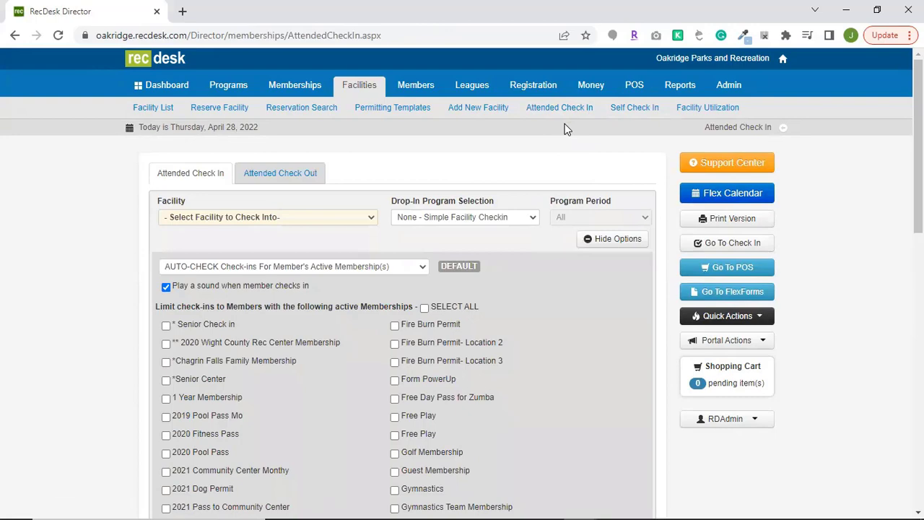
scroll(406, 164, "down", 2)
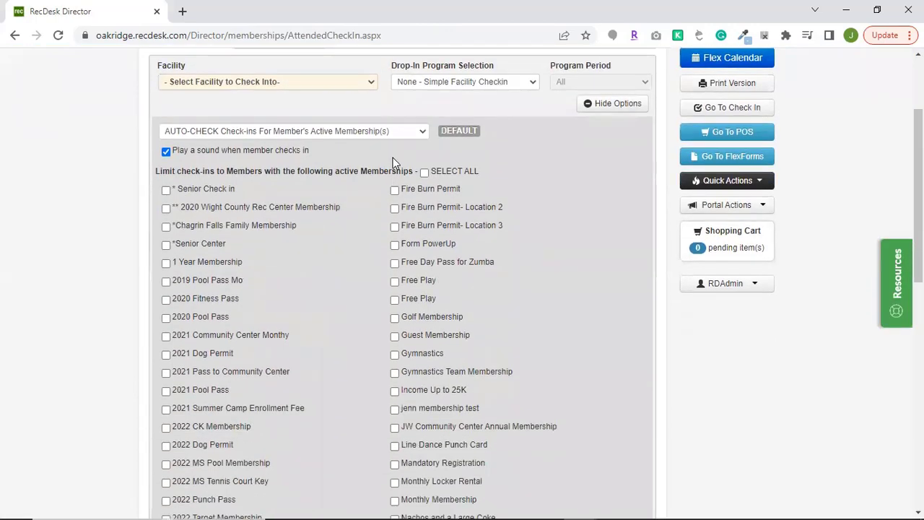
left_click(368, 85)
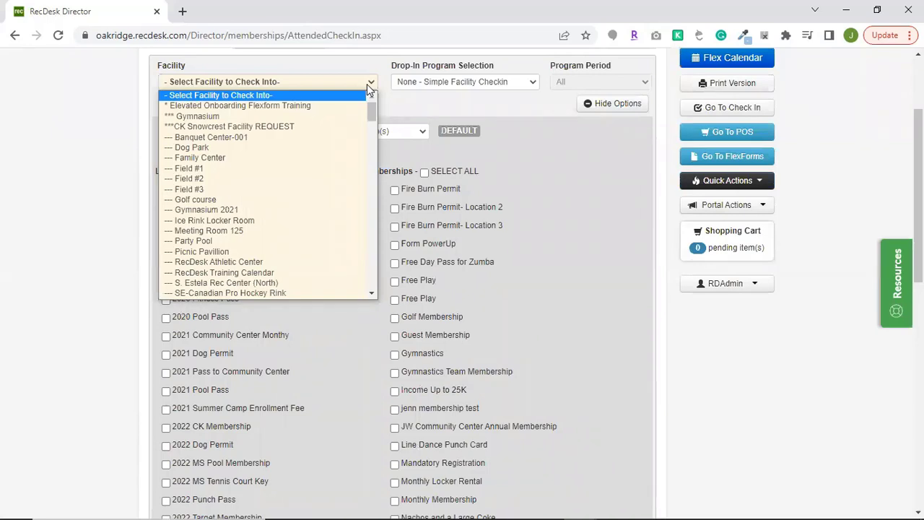
type("pow")
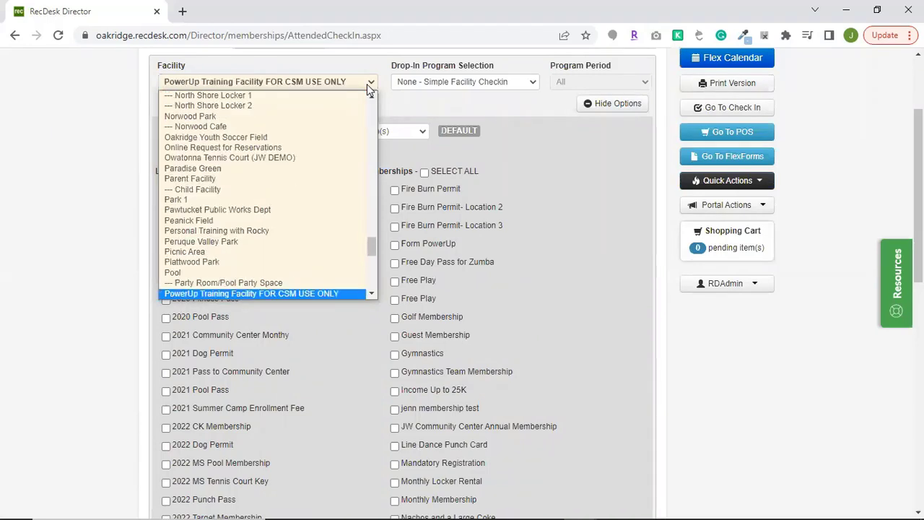
key("Return")
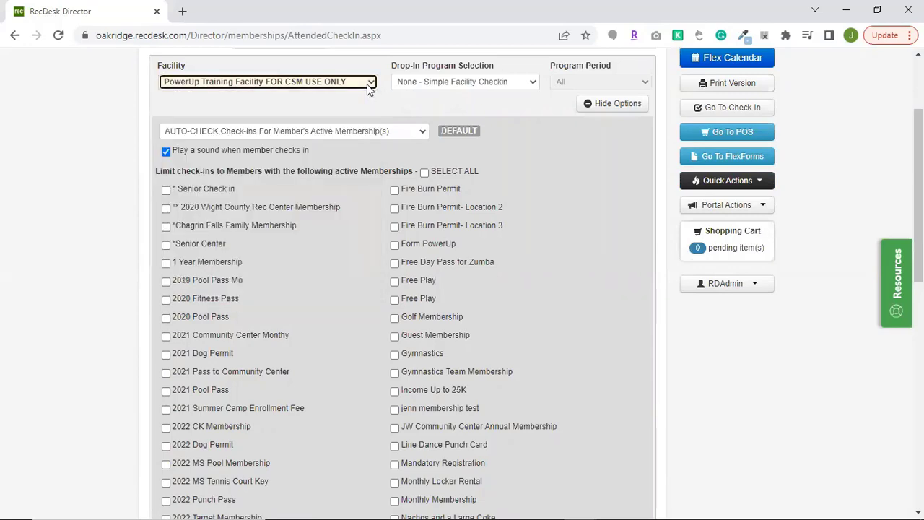
Step: Set the drop-in program selection to Enable - All Facility Programs
scroll(444, 148, "up", 5)
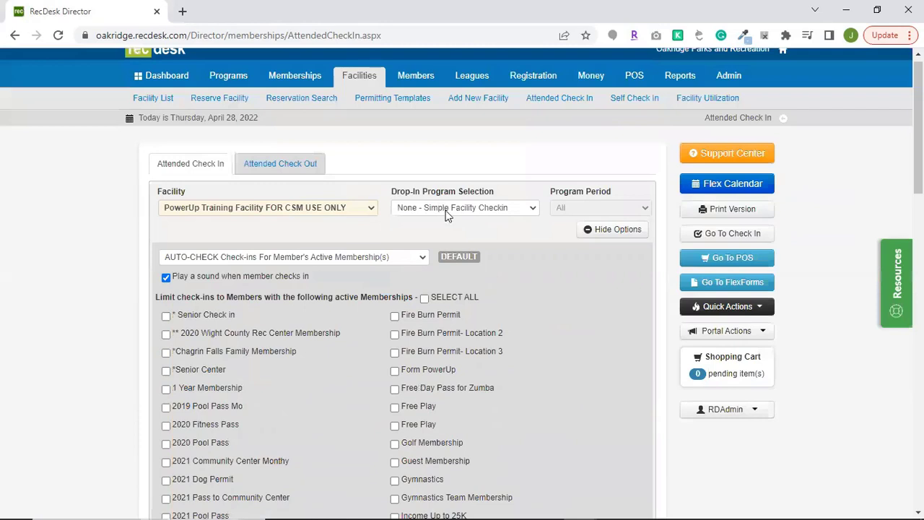
left_click(455, 208)
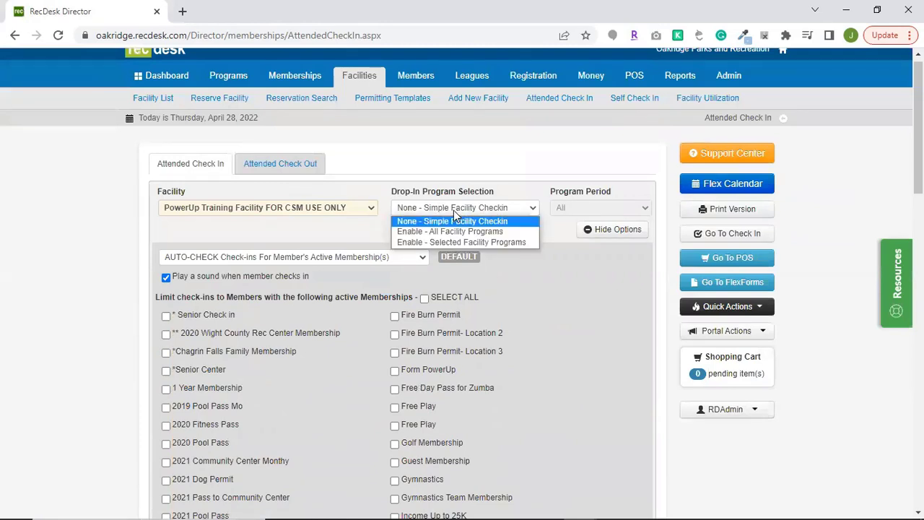
left_click(480, 237)
scroll(471, 227, "up", 10)
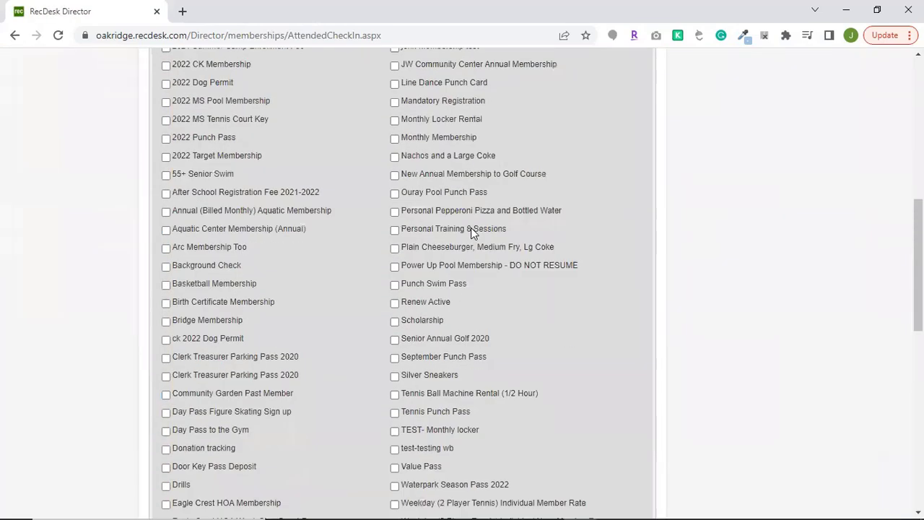
scroll(471, 227, "up", 1)
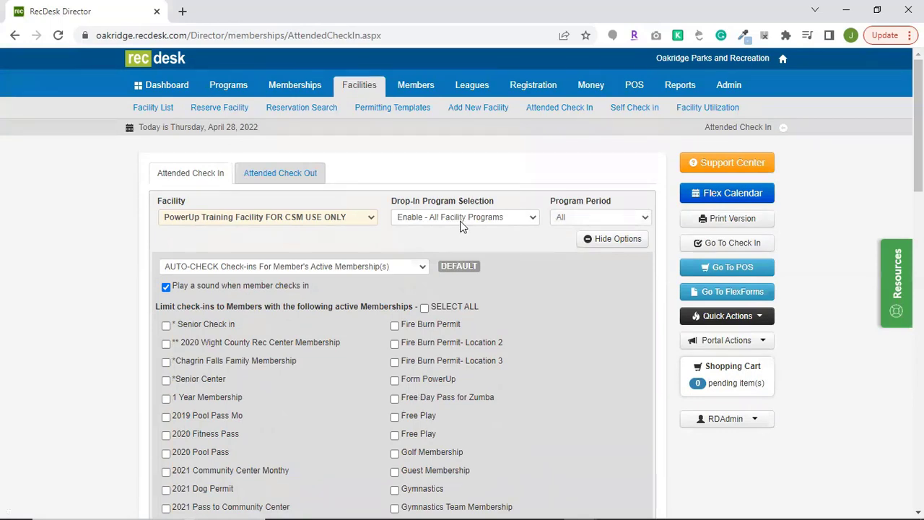
left_click(441, 220)
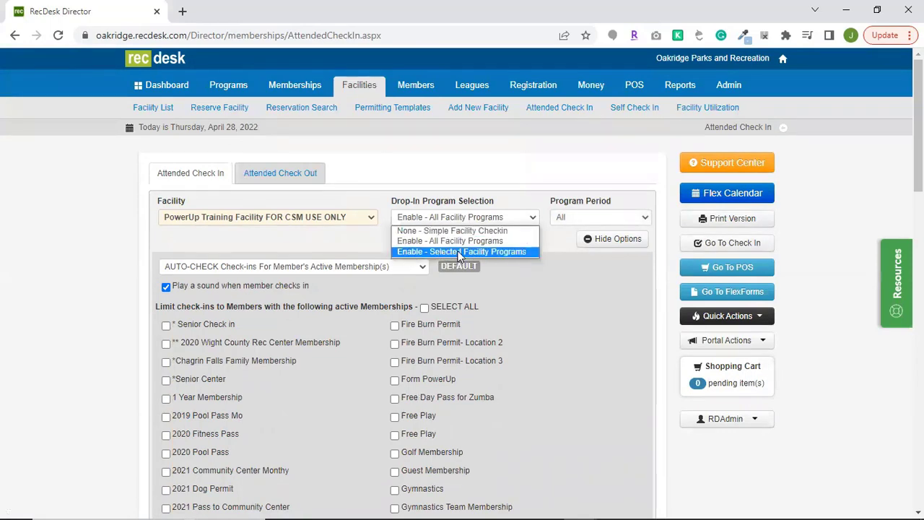
left_click(561, 232)
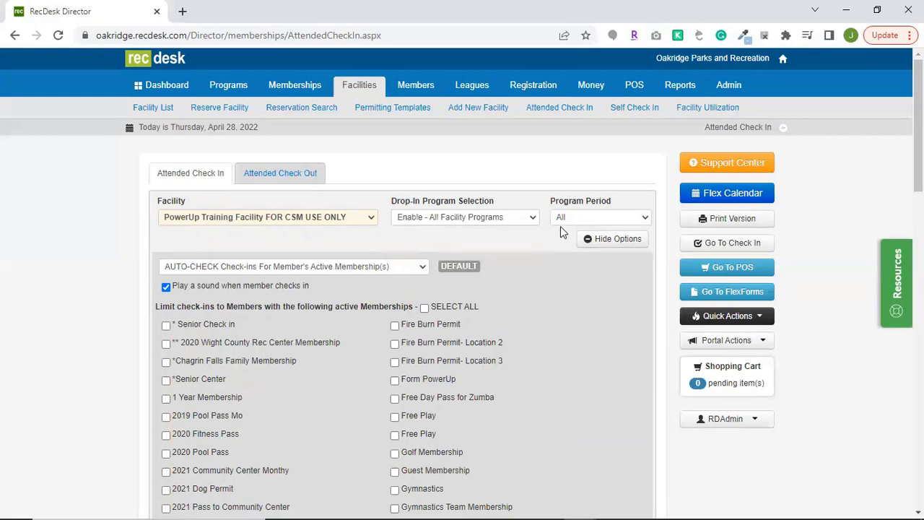
left_click(566, 220)
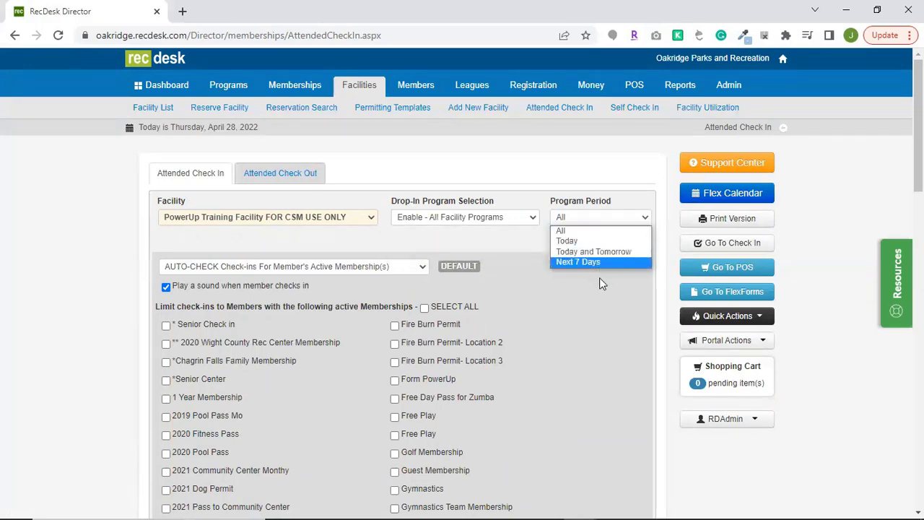
left_click(558, 299)
Step: Hide the check-in options, and look up the member by last name to start their check-in
scroll(535, 280, "down", 1)
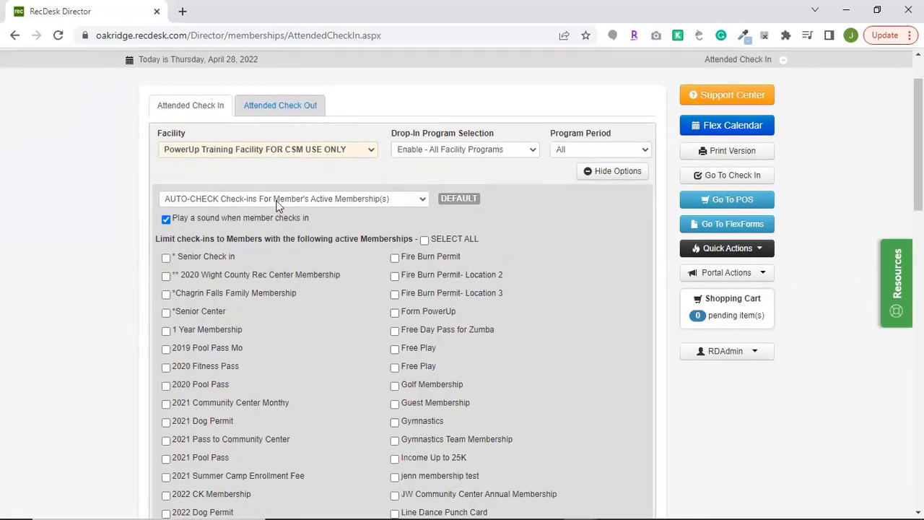
left_click(592, 173)
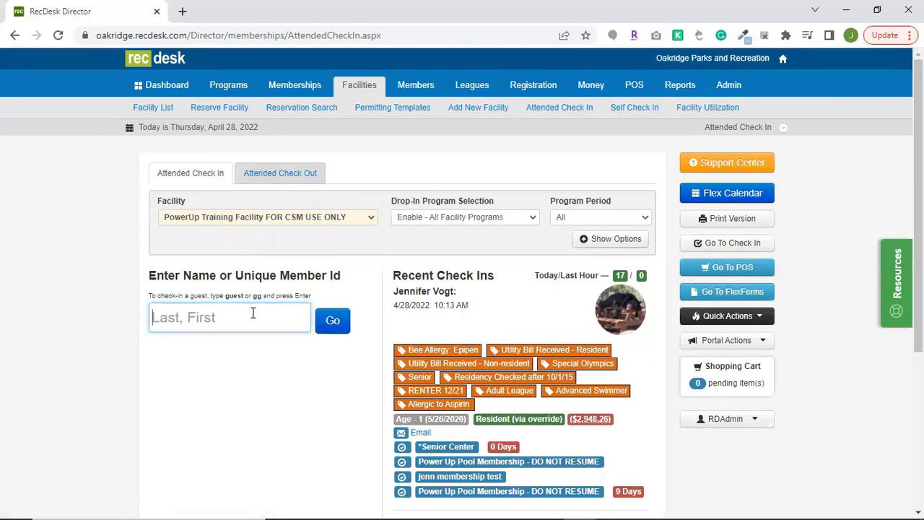
type("vogt")
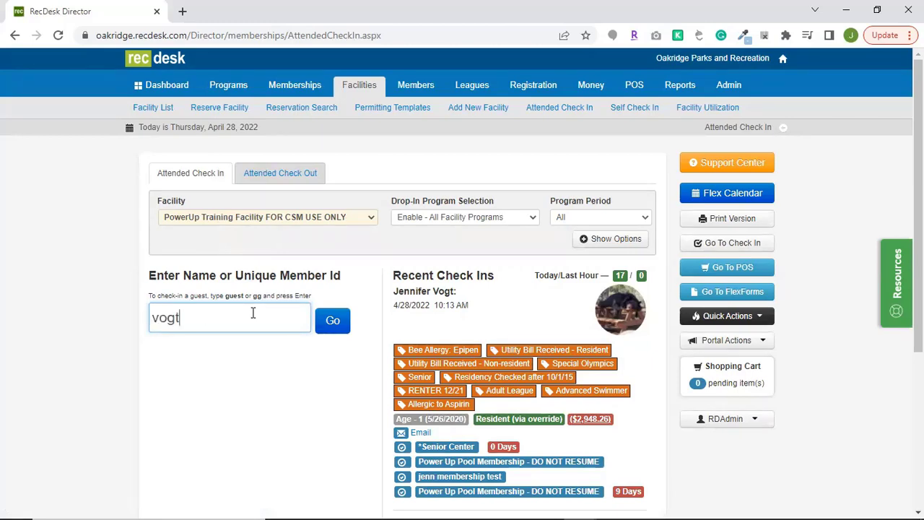
key("Return")
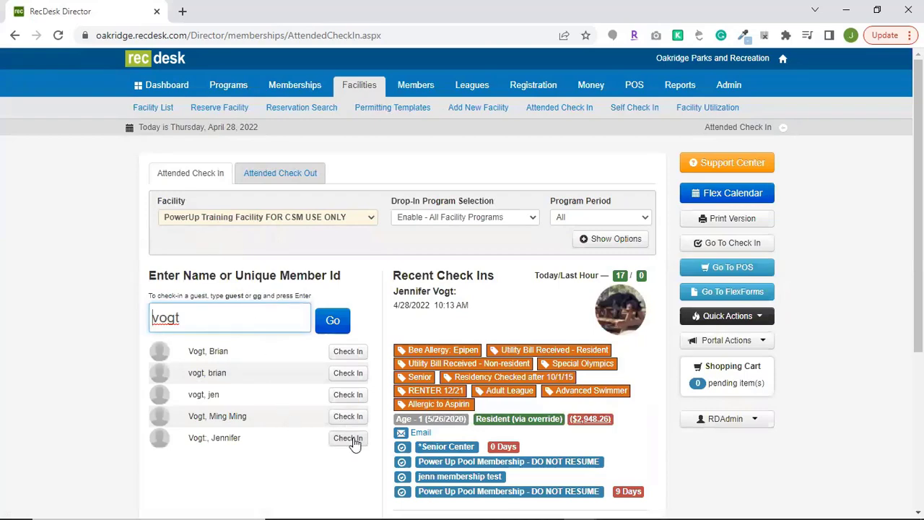
left_click(349, 438)
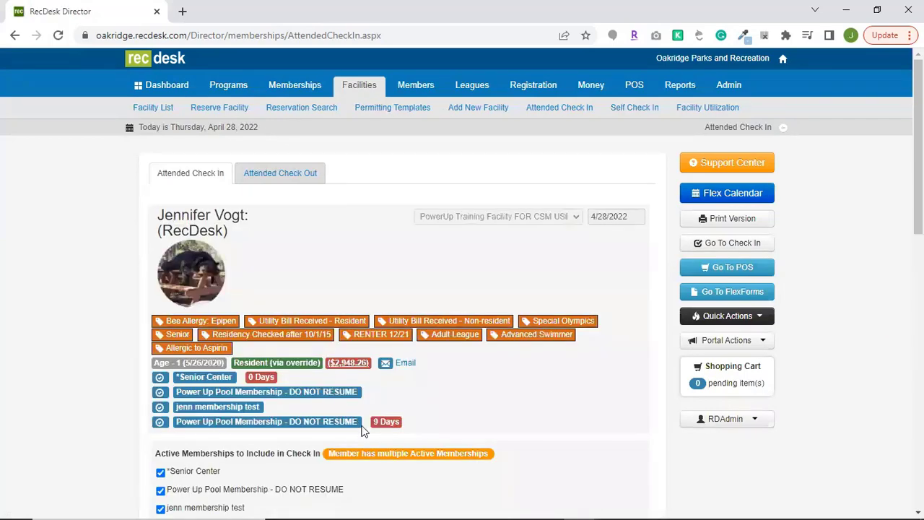
Step: Check the member into the *Example Drop in program and apply the Drop-In Fee
scroll(497, 347, "down", 2)
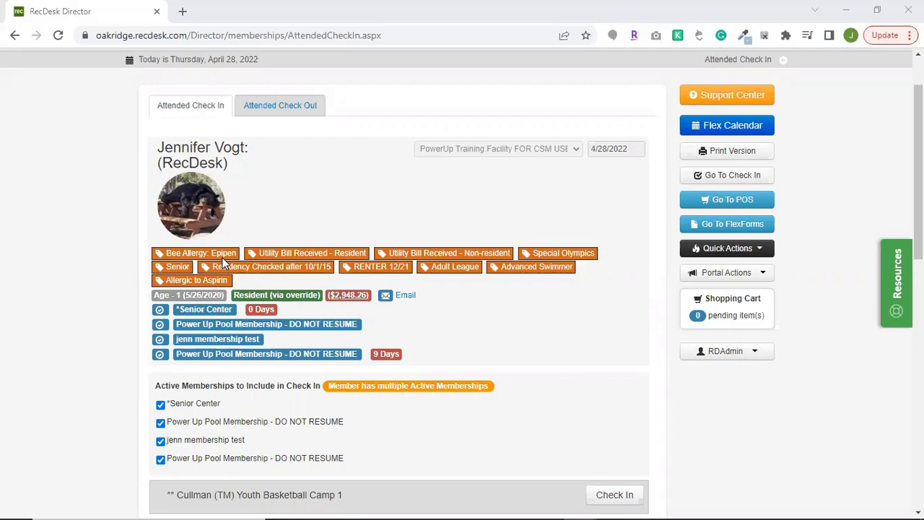
scroll(344, 356, "down", 2)
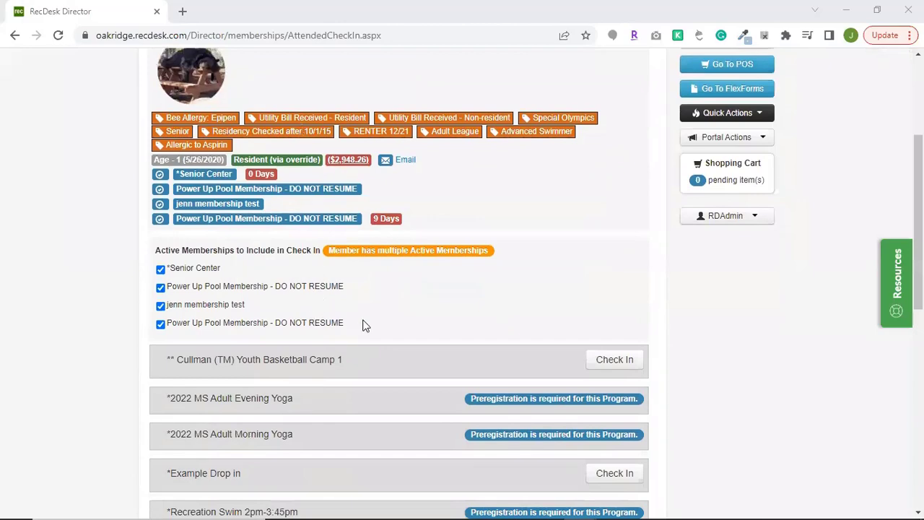
scroll(368, 325, "down", 2)
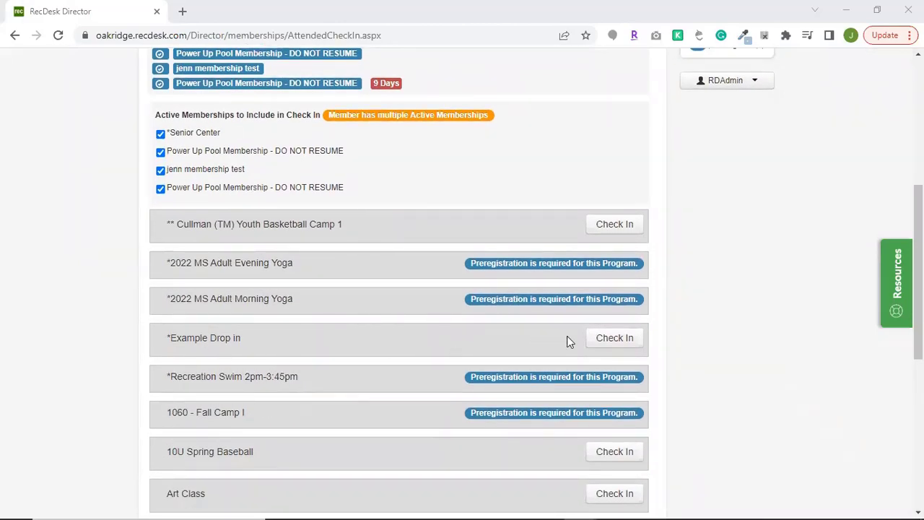
left_click(614, 337)
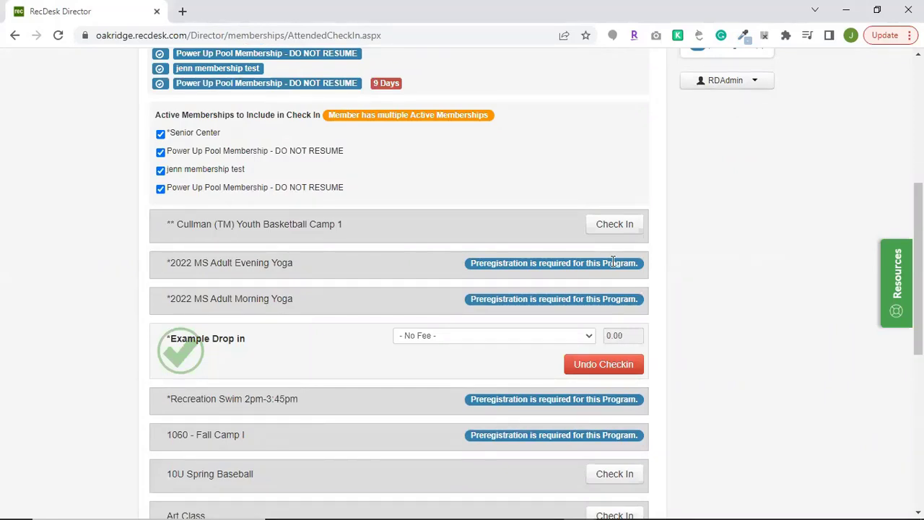
scroll(574, 278, "down", 1)
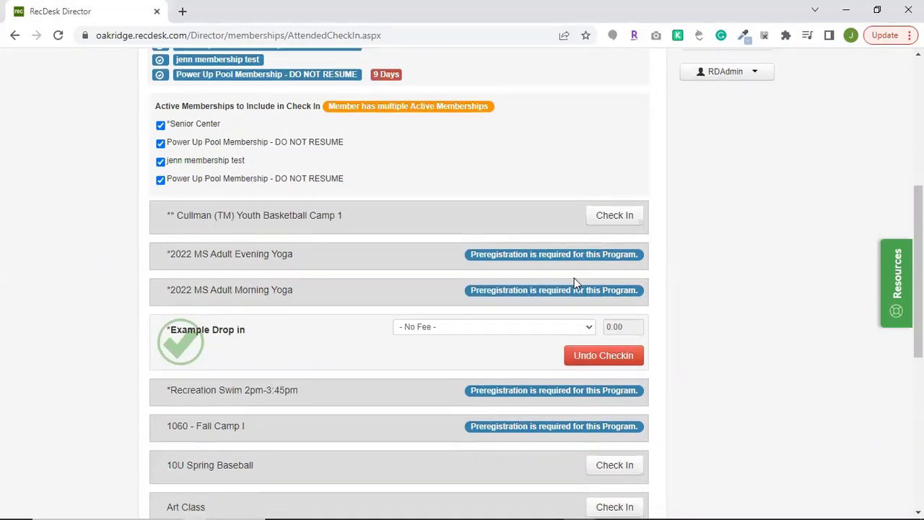
left_click(525, 268)
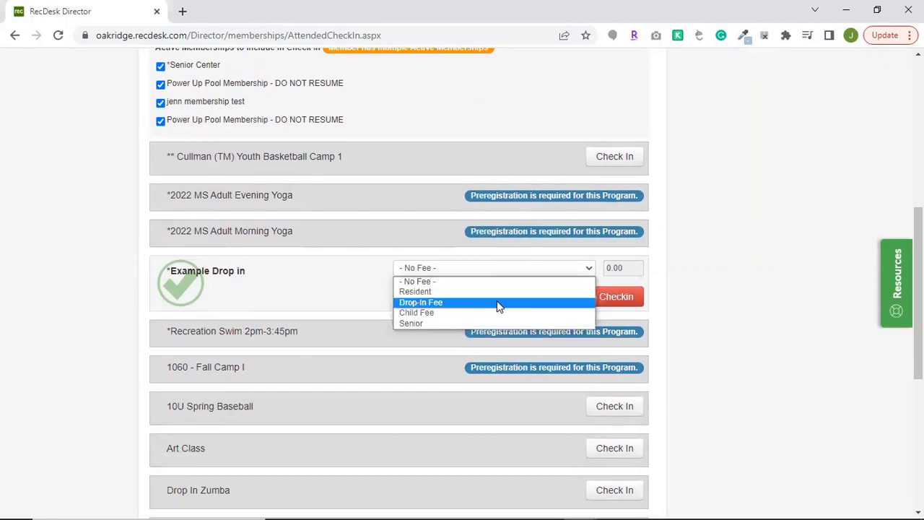
left_click(497, 304)
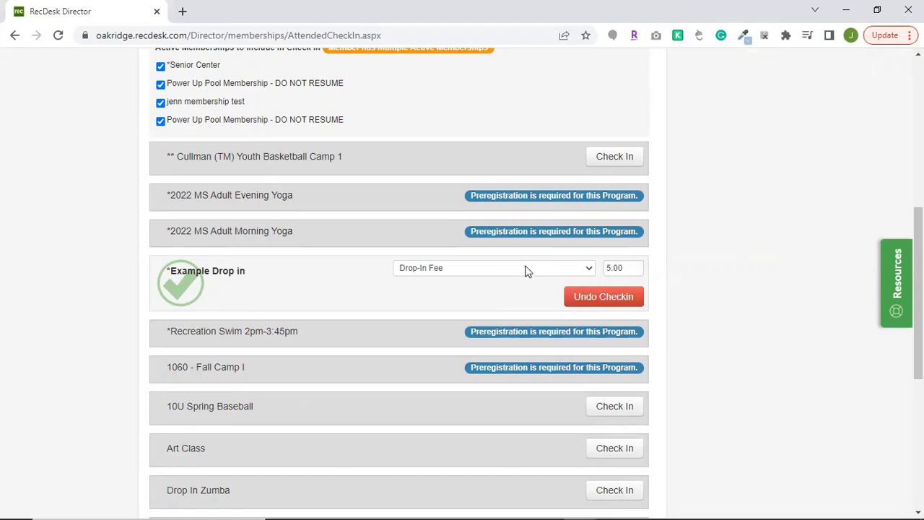
Step: Submit the member's program check-in and proceed to the pending item checkout
scroll(542, 310, "down", 3)
scroll(568, 347, "down", 2)
left_click(606, 454)
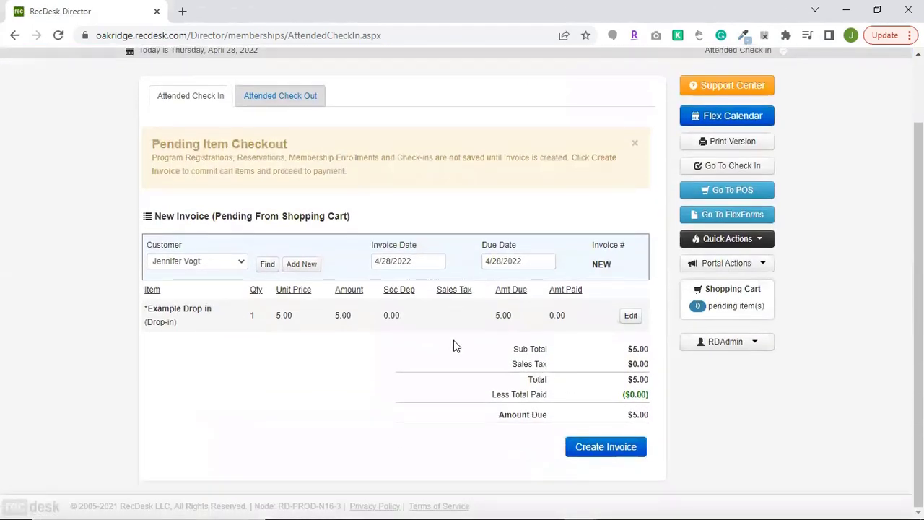
Step: Create the invoice for the drop-in fee and pay the full $5.00 with the available household credit
left_click(595, 447)
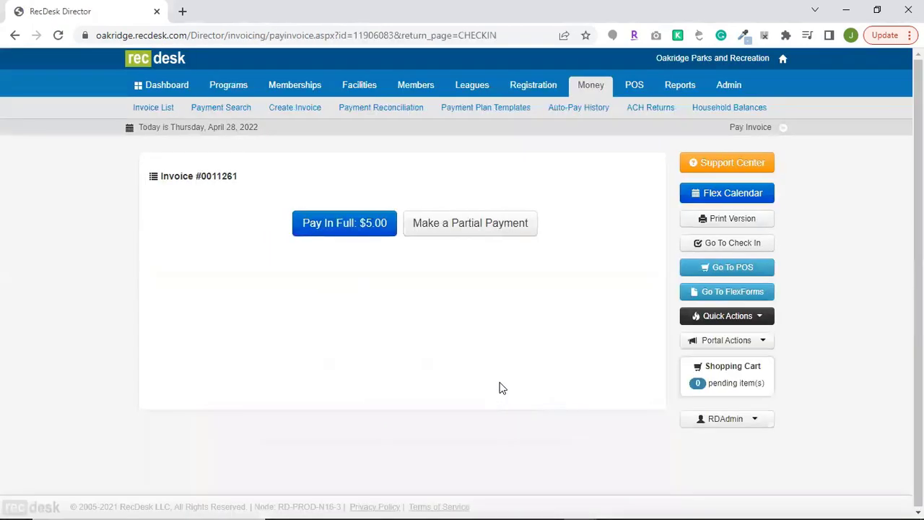
left_click(367, 232)
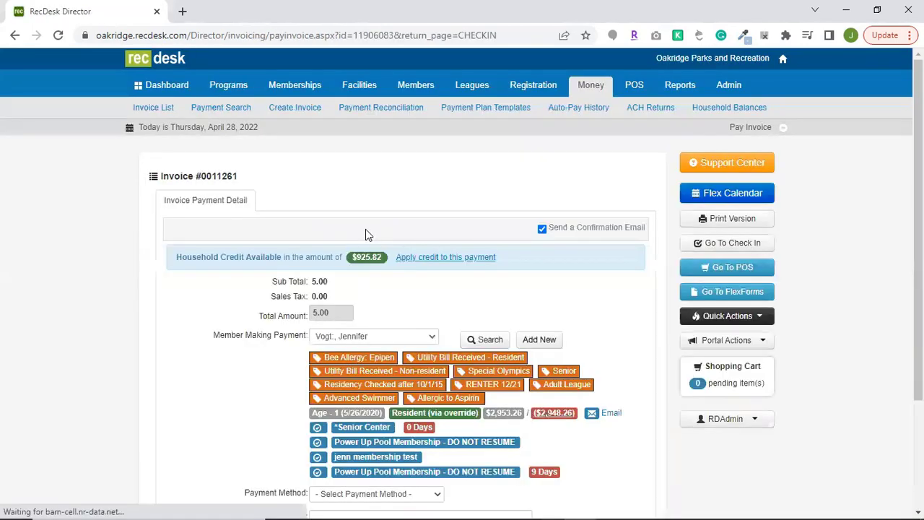
left_click(445, 257)
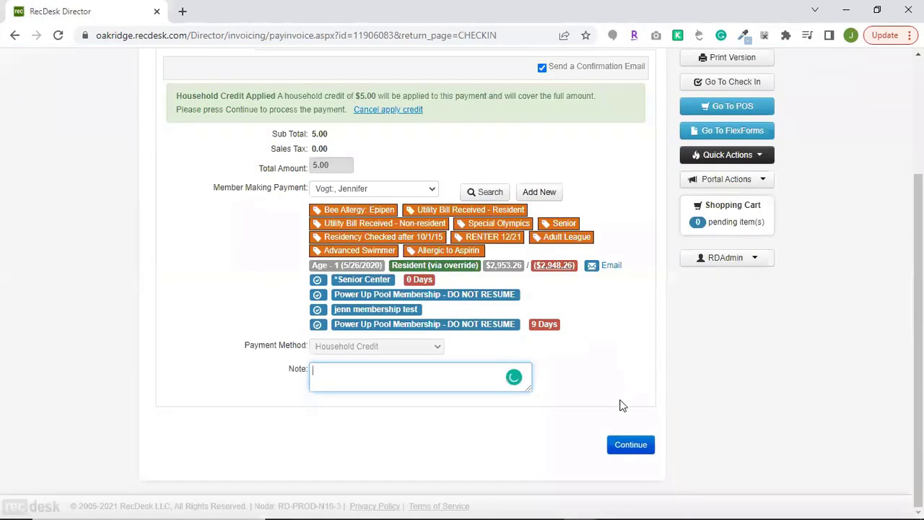
left_click(642, 443)
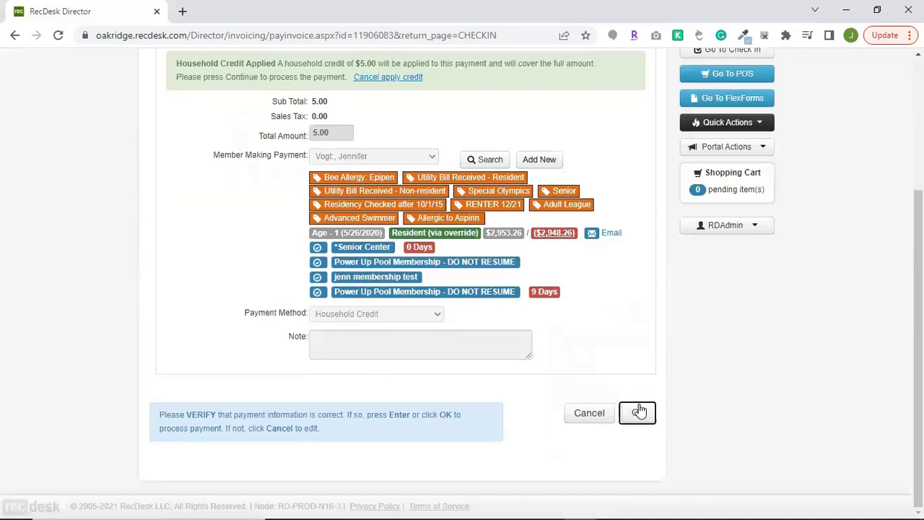
left_click(640, 412)
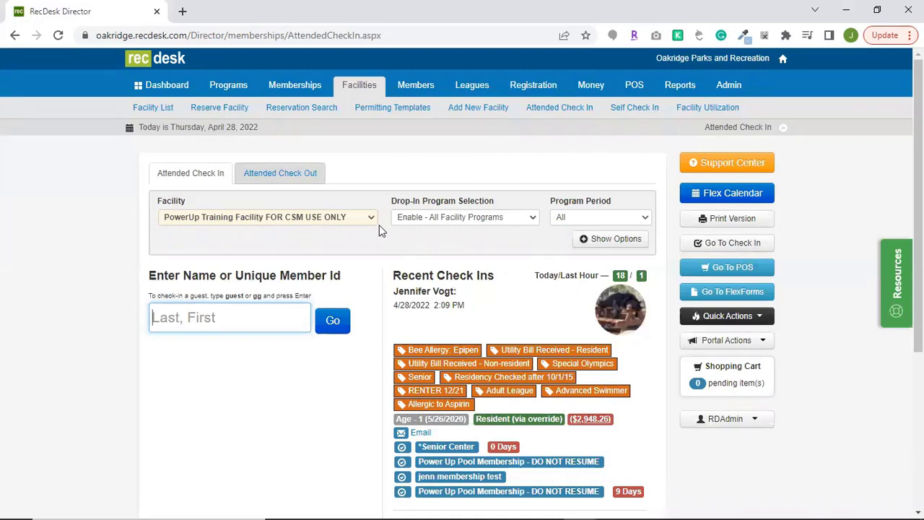
Step: Switch to Attended Check Out and check out the member in the seventh row of the facility's check-in list
left_click(298, 180)
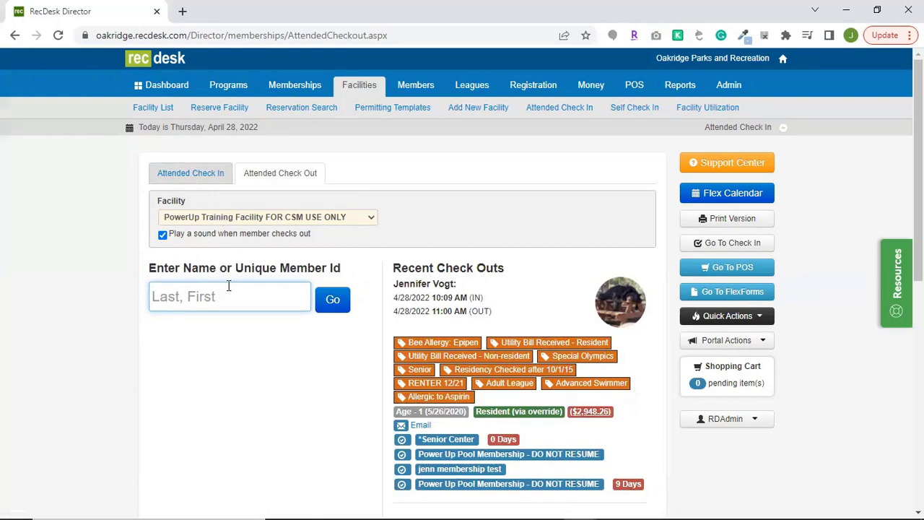
scroll(275, 323, "down", 4)
scroll(407, 324, "down", 2)
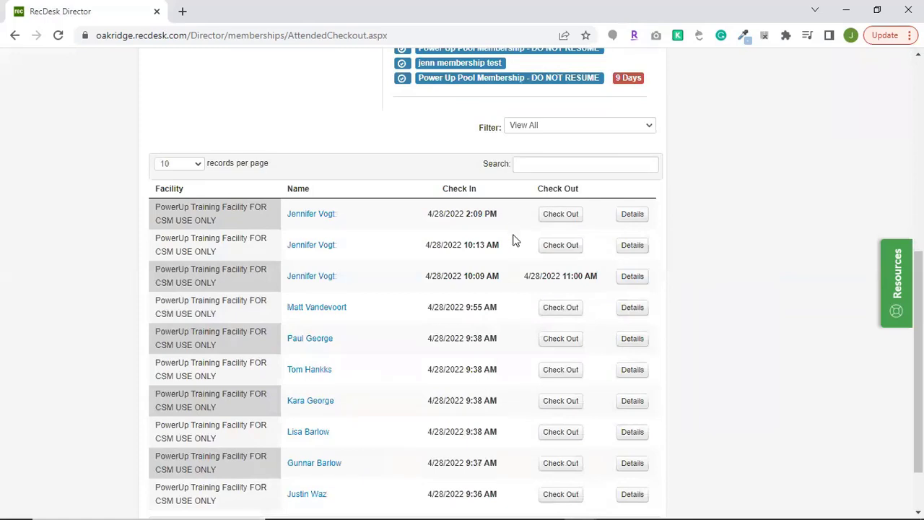
left_click(561, 400)
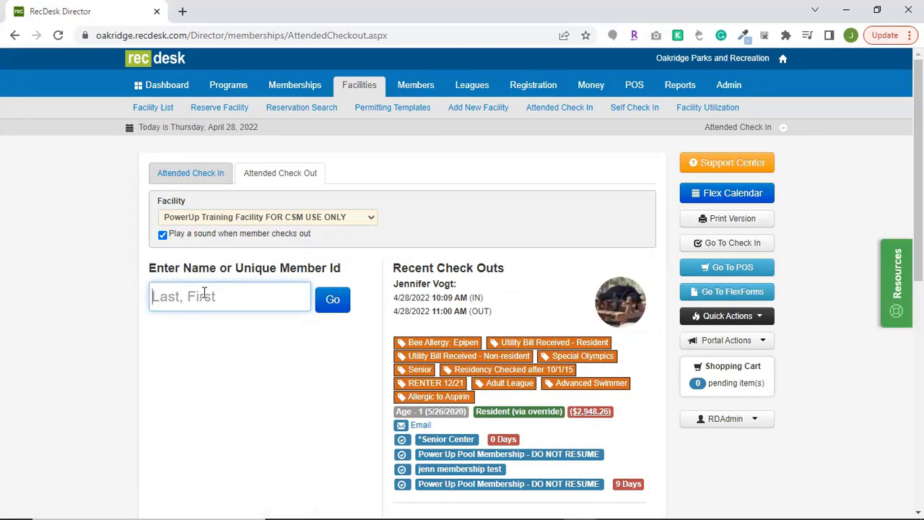
Step: Look up the member by last name and check out the match that has an active check-in
type("vogt")
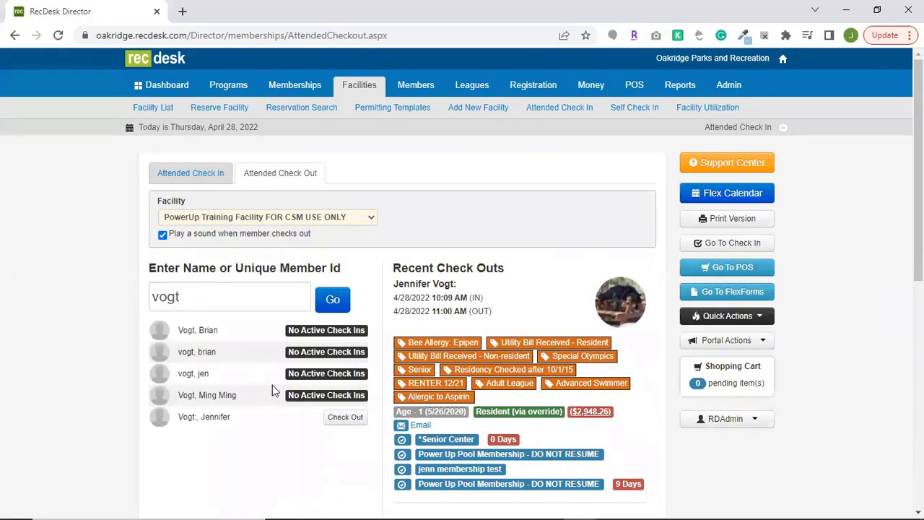
left_click(344, 416)
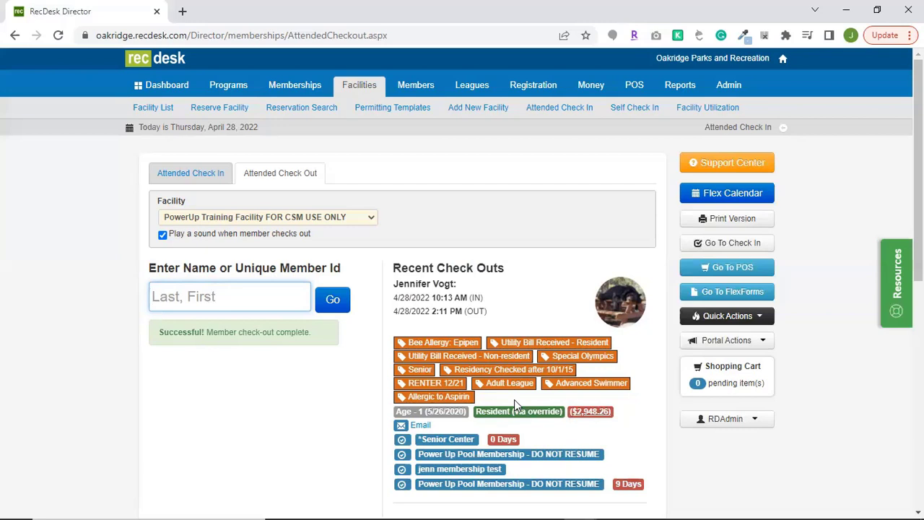
left_click(477, 186)
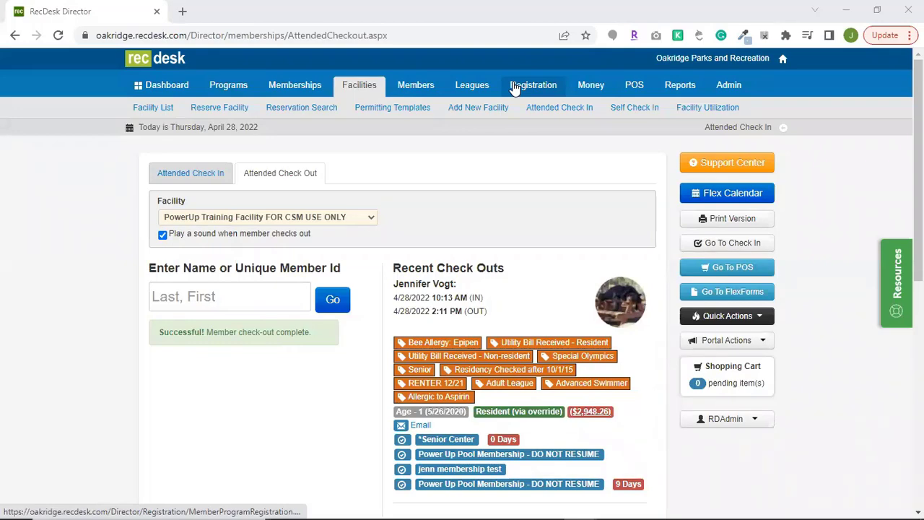
Step: Review the check-out list, return to Attended Check In, and open the full list of facility check-ins
scroll(571, 307, "down", 2)
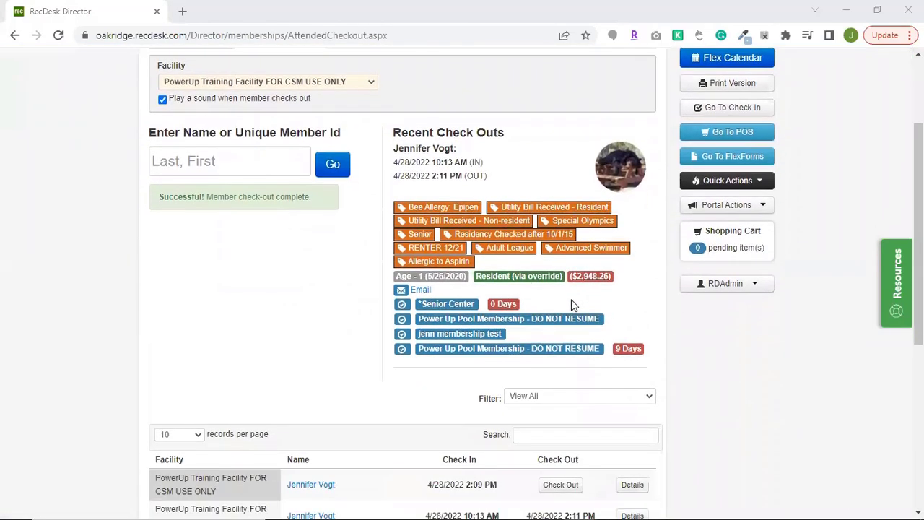
scroll(570, 305, "down", 2)
scroll(472, 285, "down", 3)
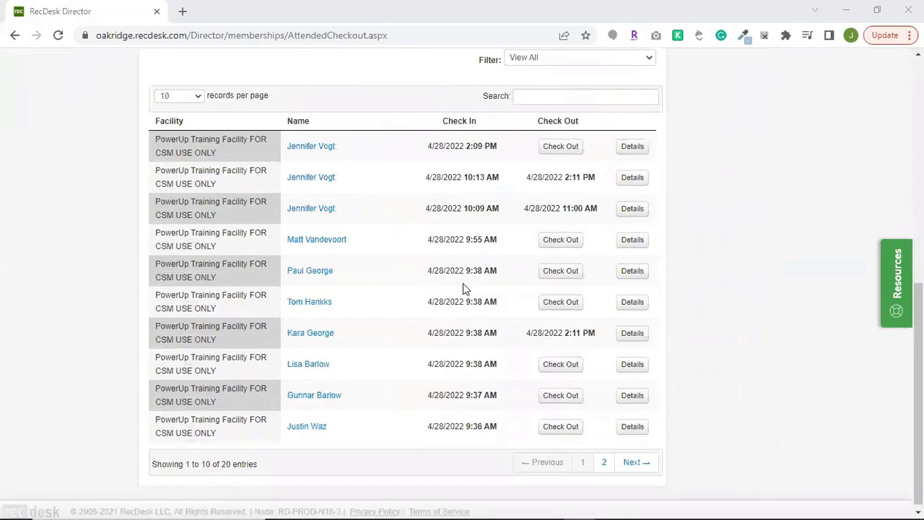
scroll(461, 278, "up", 6)
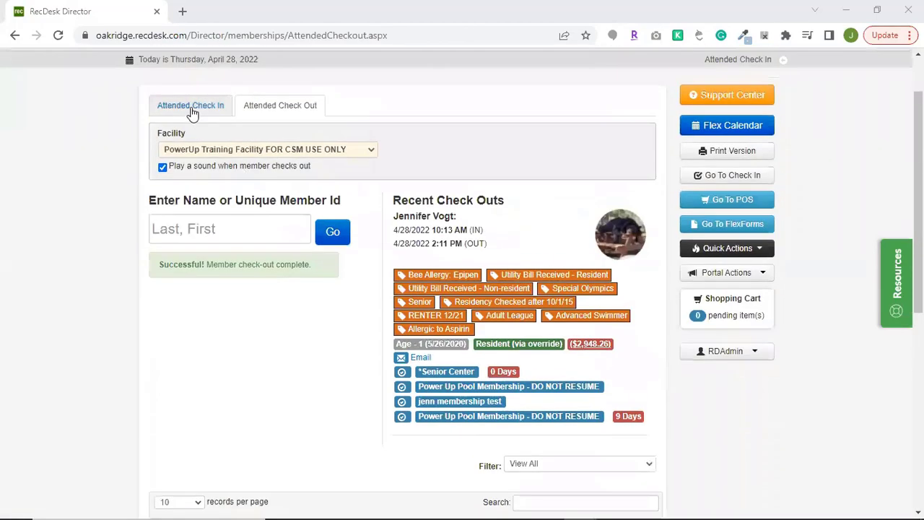
left_click(192, 109)
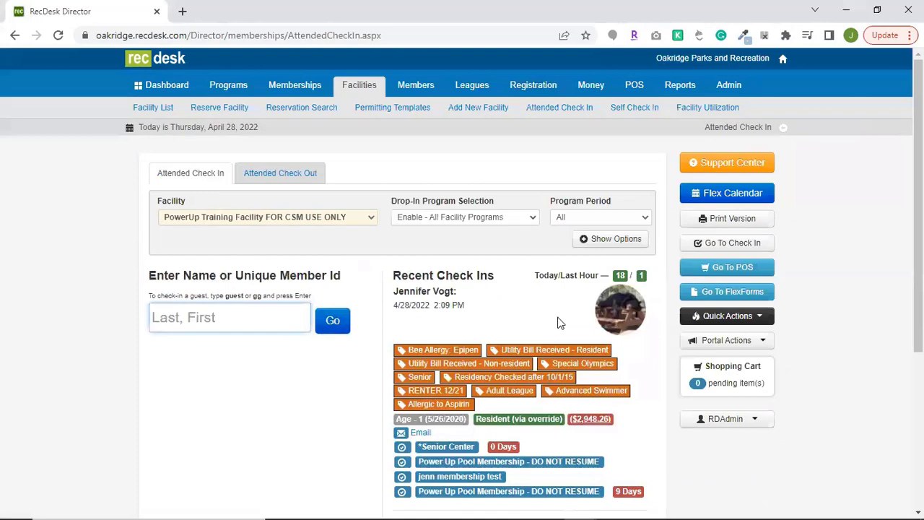
scroll(558, 369, "down", 3)
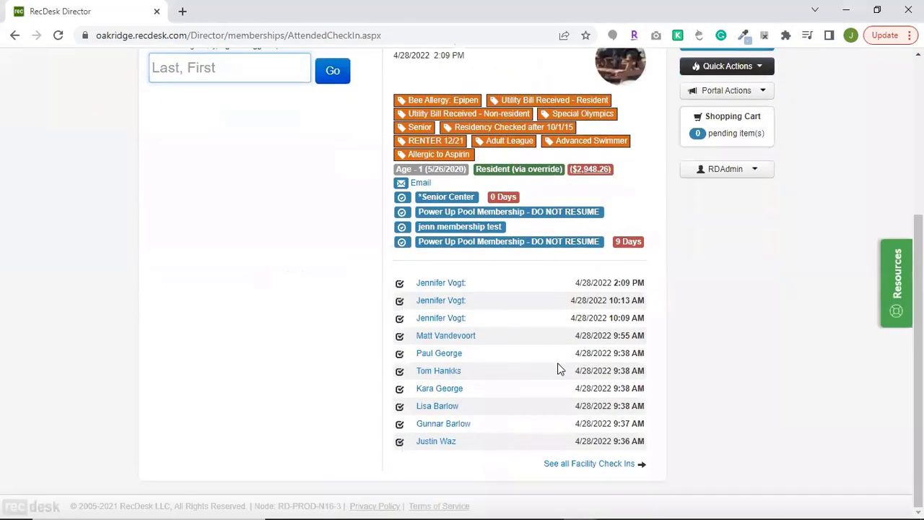
left_click(580, 465)
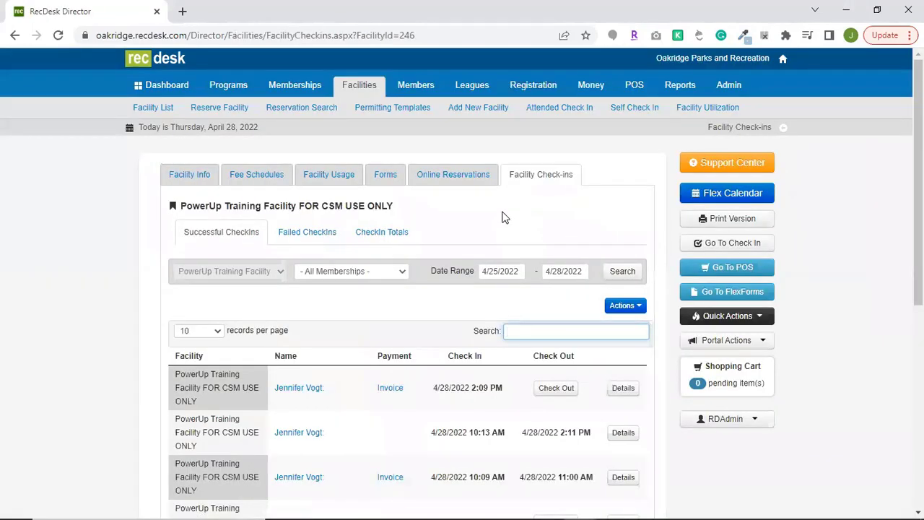
Step: Check out the member with the 4/26/2022 9:51 AM check-in on page 3 of the facility check-ins
scroll(504, 218, "down", 2)
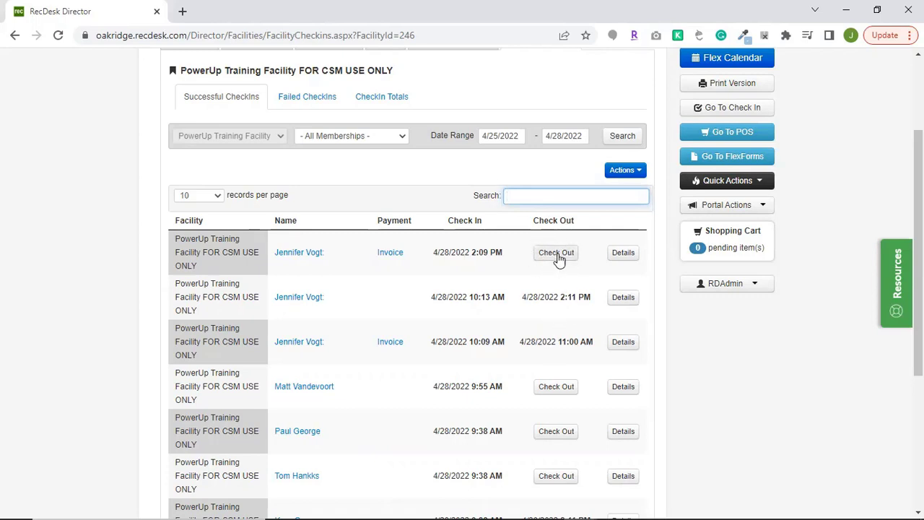
scroll(560, 314, "down", 5)
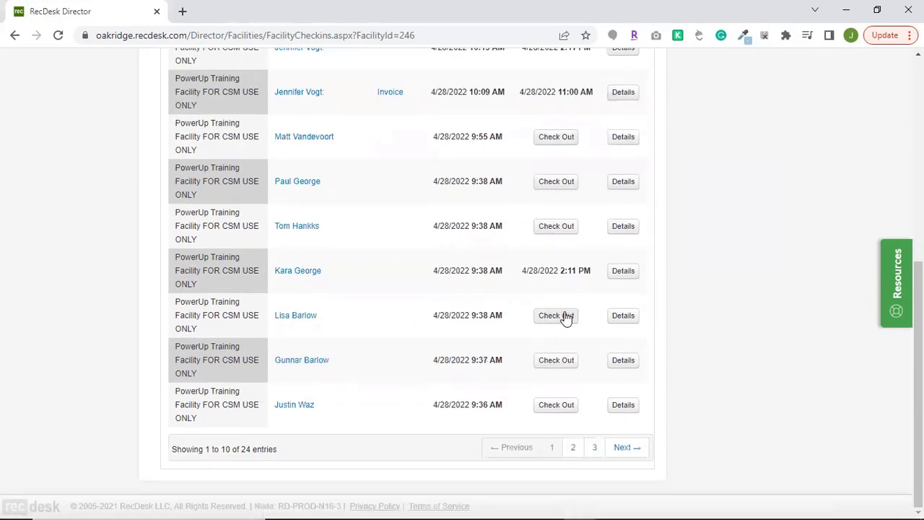
left_click(596, 448)
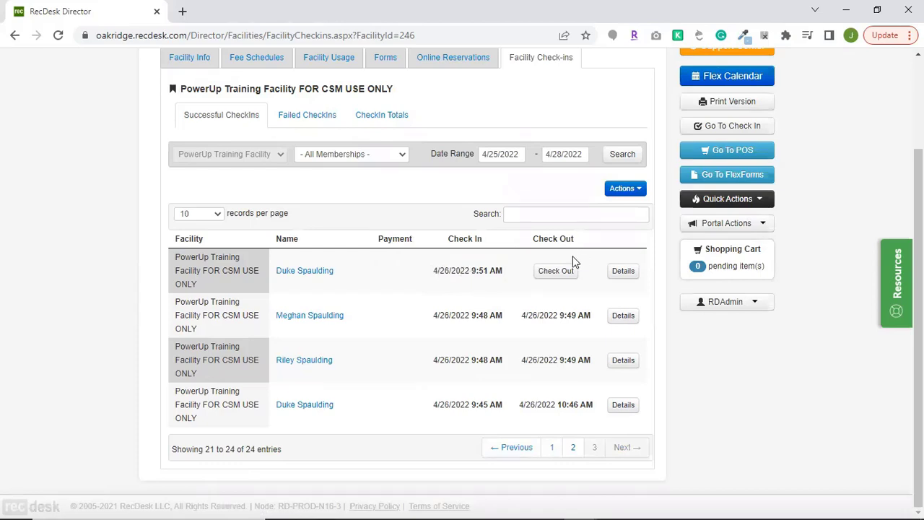
left_click(556, 271)
Step: Go back to page 3 of the facility check-ins and open the details of the 4/26/2022 9:51 AM check-in
scroll(578, 328, "down", 5)
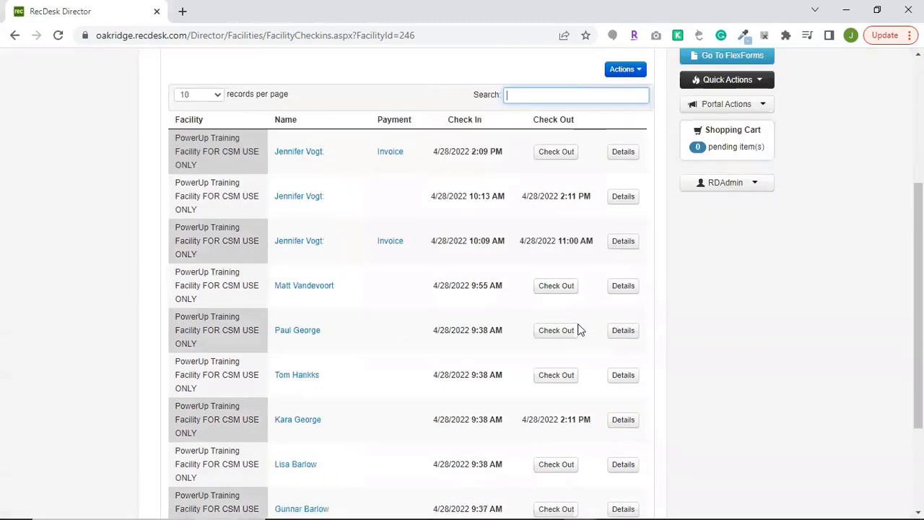
left_click(597, 448)
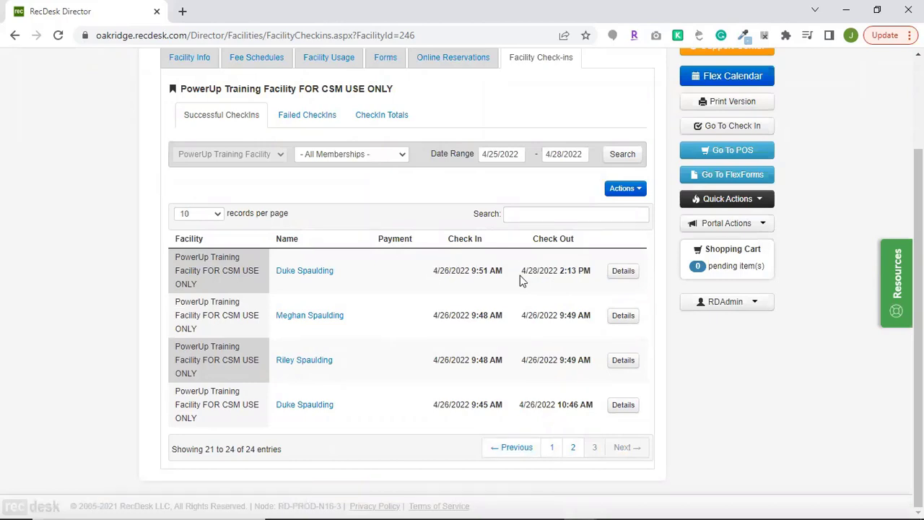
left_click(623, 273)
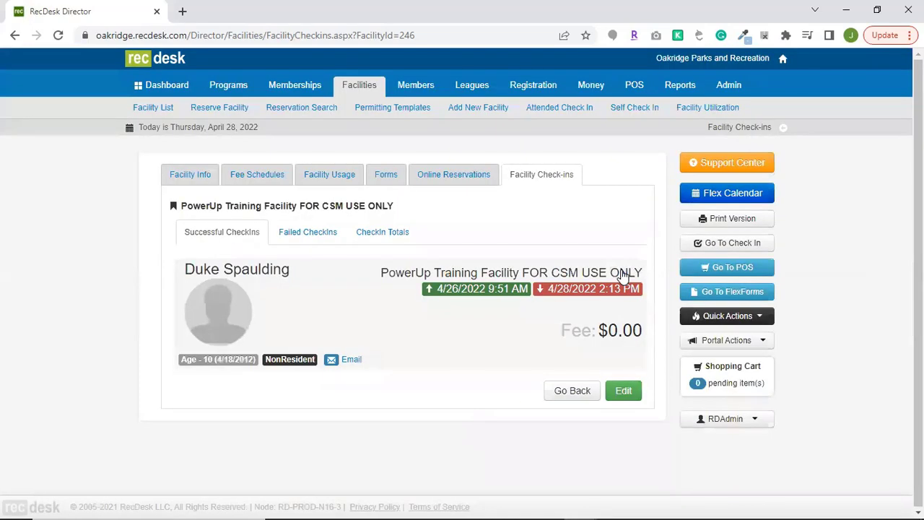
Step: Edit the check-in record, set the check-out date to 04/26/2022 and the check-out hour to 1 PM, and save
left_click(624, 392)
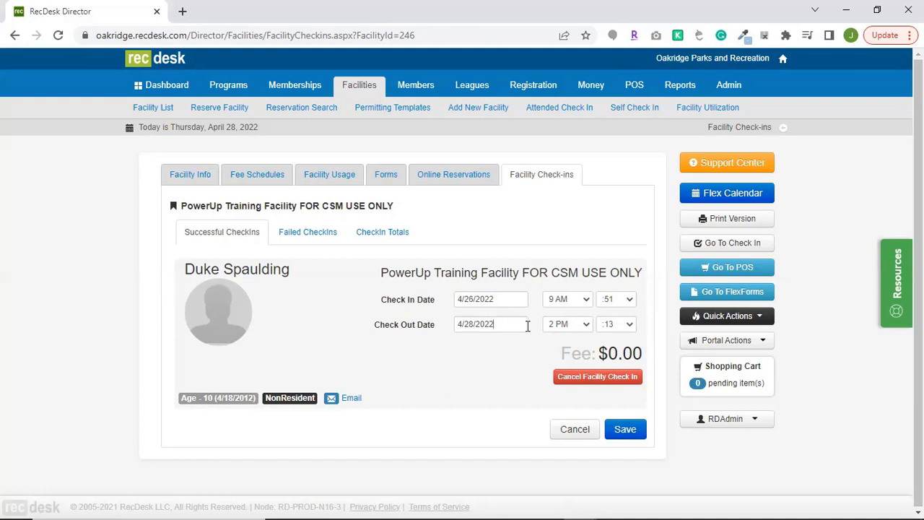
left_click(527, 324)
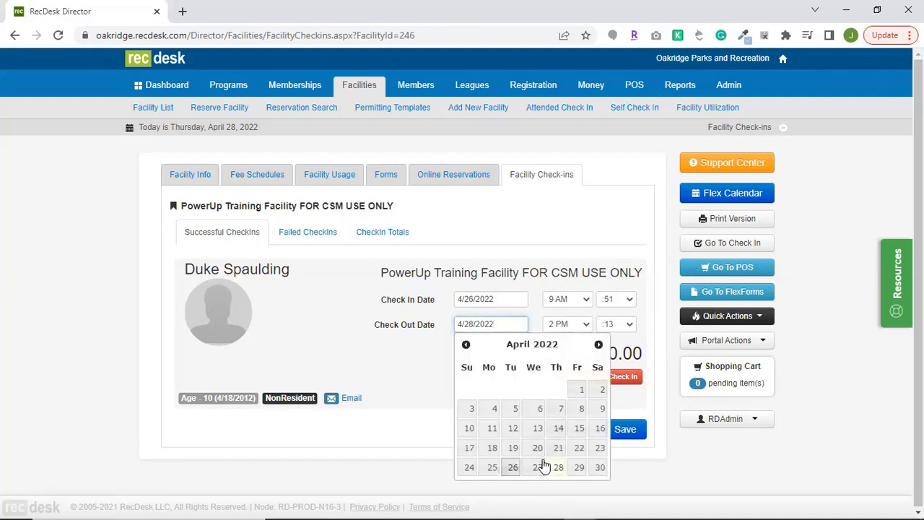
left_click(513, 467)
left_click(574, 324)
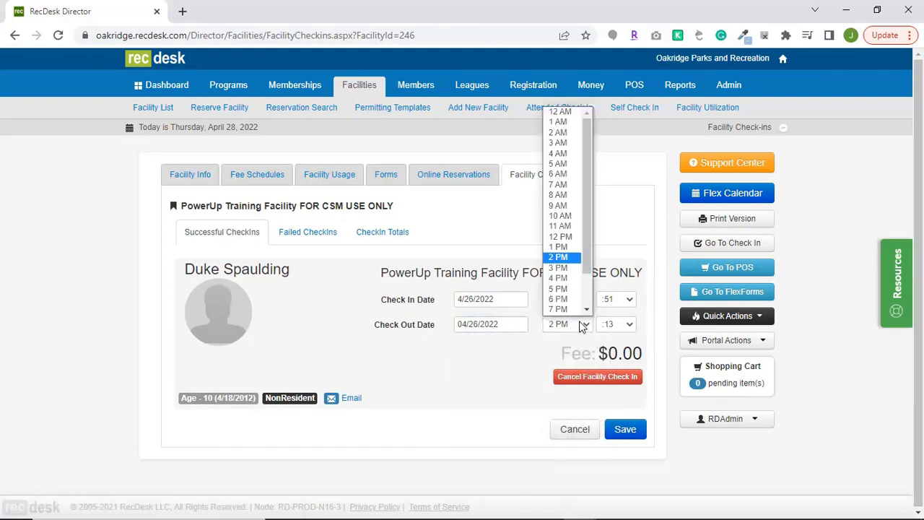
left_click(576, 239)
left_click(586, 326)
left_click(570, 247)
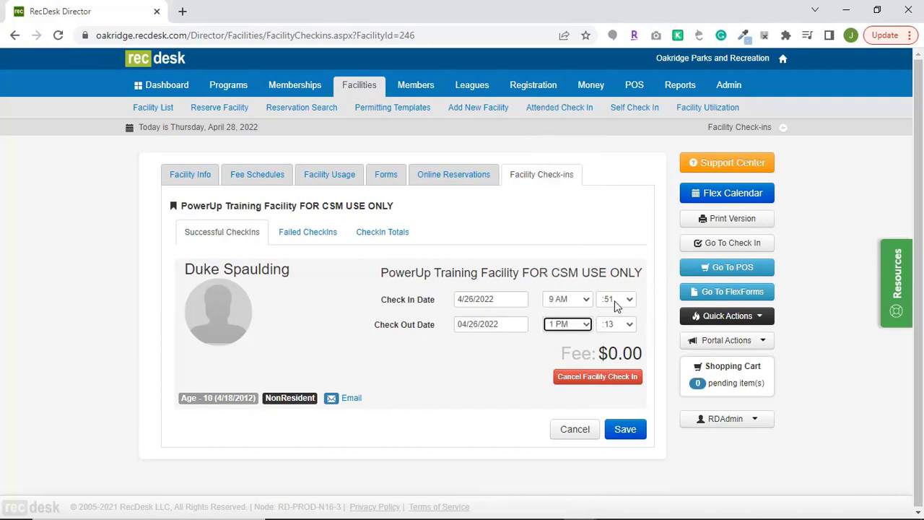
left_click(623, 428)
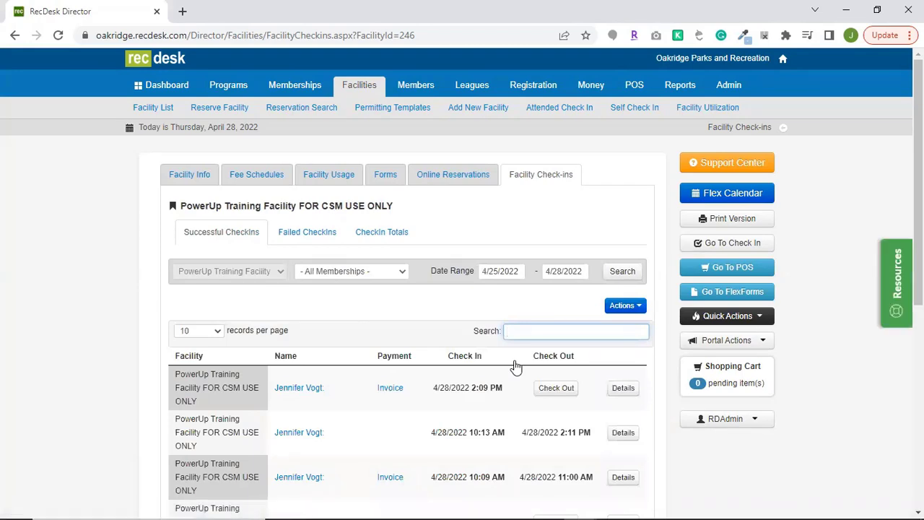
Step: Reopen the details of the edited 4/26/2022 9:51 AM check-in on page 3 and examine its audit rows
scroll(516, 368, "down", 5)
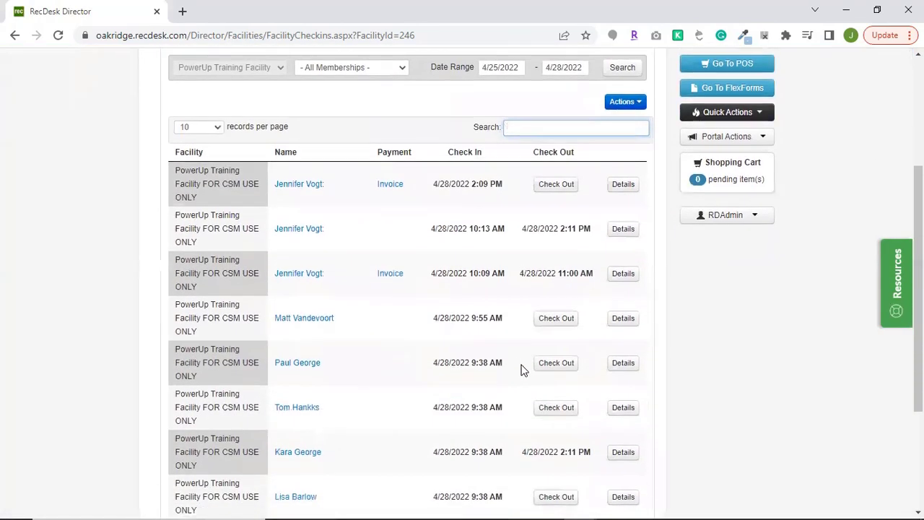
left_click(596, 446)
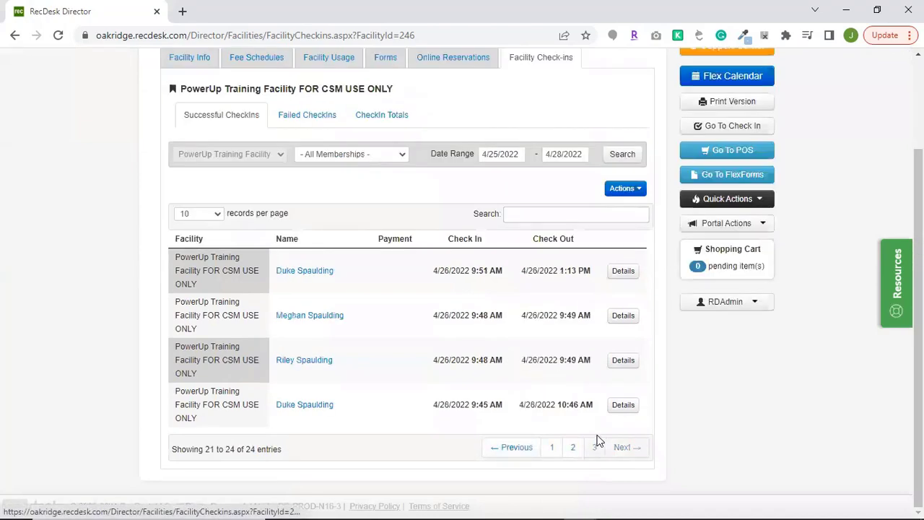
left_click(618, 272)
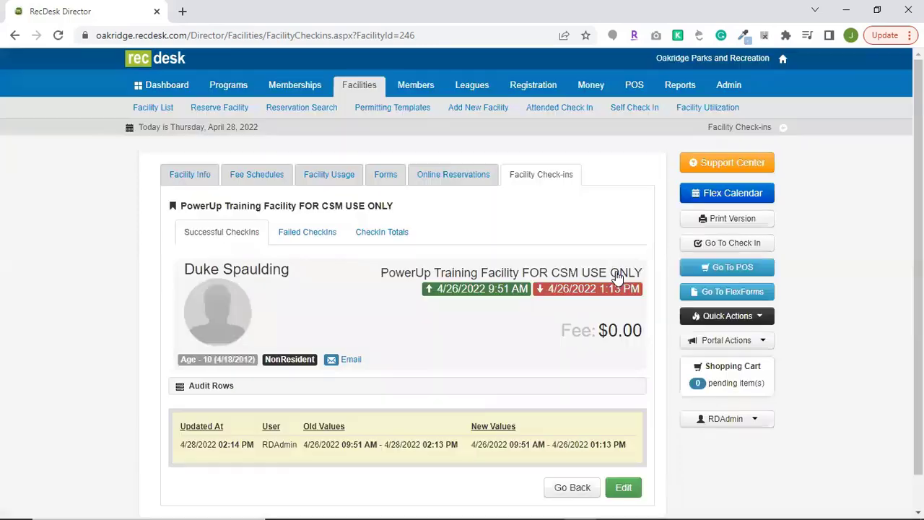
scroll(476, 318, "down", 1)
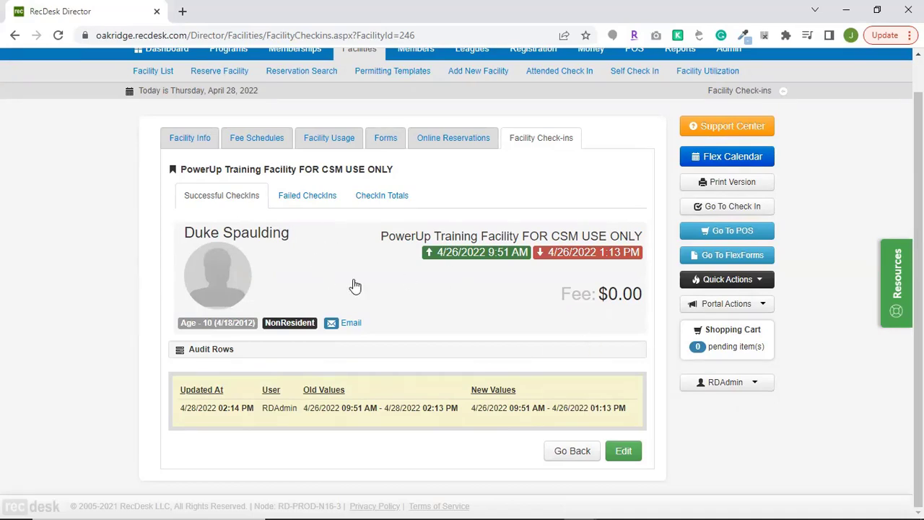
Step: Return to the facility check-in list and show the available actions, including Download Check-in Details
left_click(569, 448)
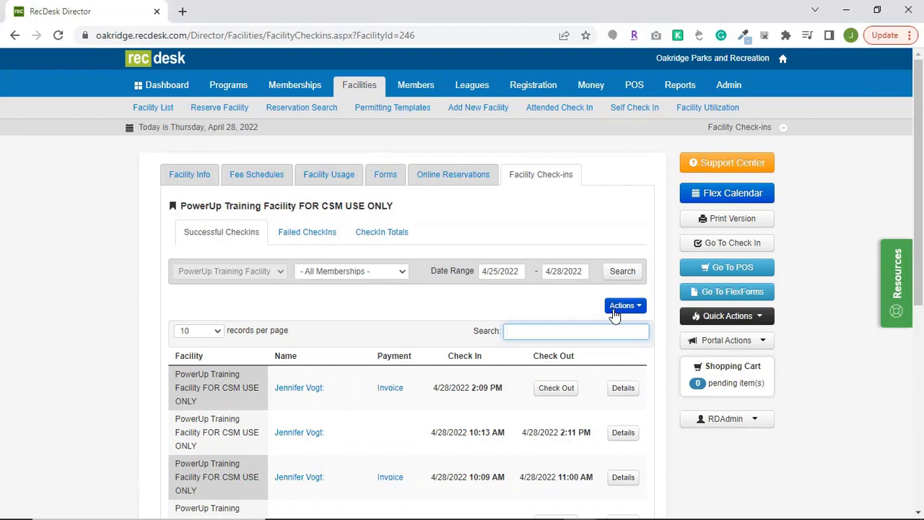
scroll(614, 316, "down", 1)
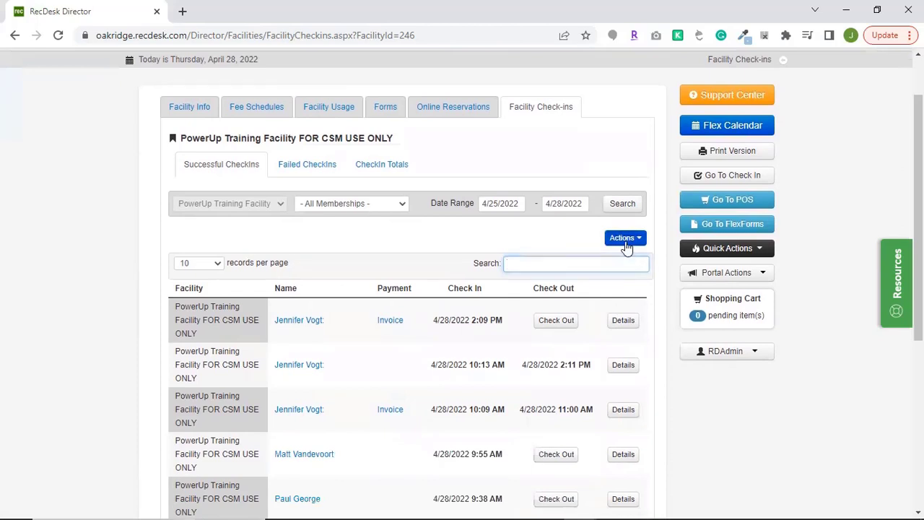
left_click(625, 244)
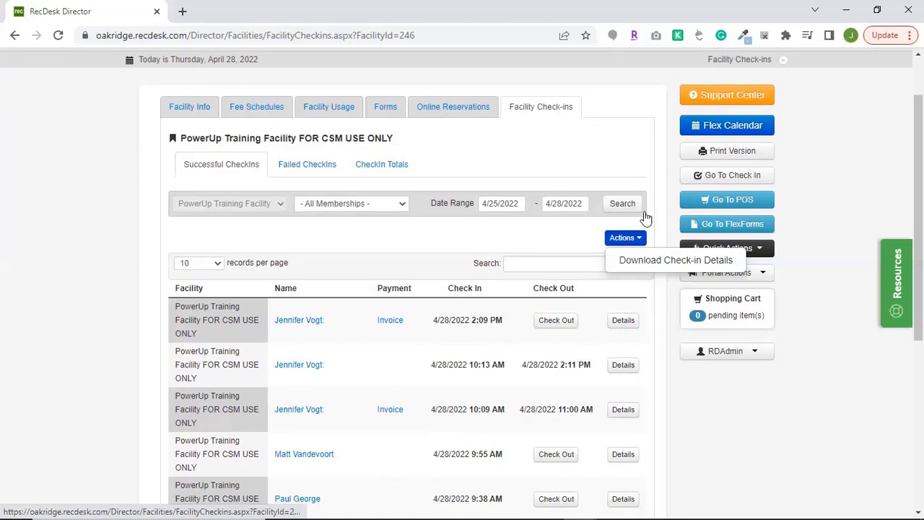
Step: Start a check-in details download and keep only Check-in Date, Check-out Date and Time Spent Checked In among the General columns
left_click(676, 260)
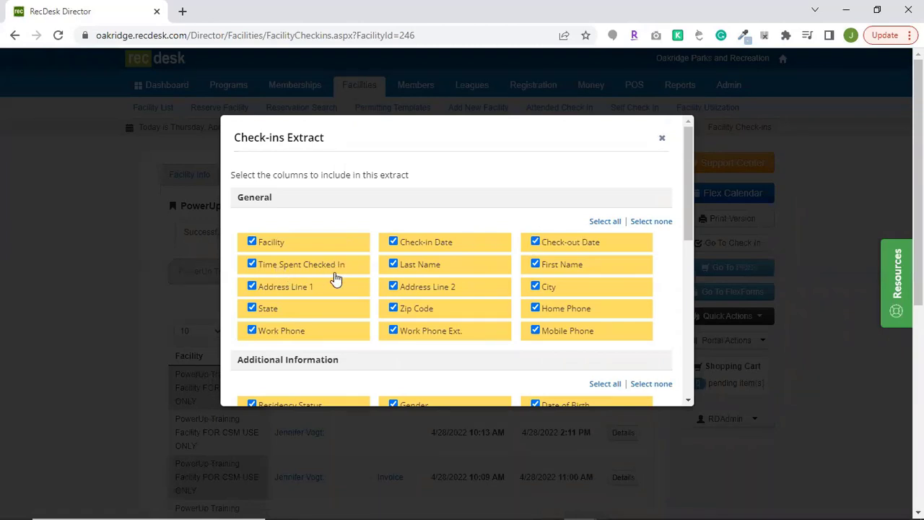
left_click(325, 244)
left_click(395, 264)
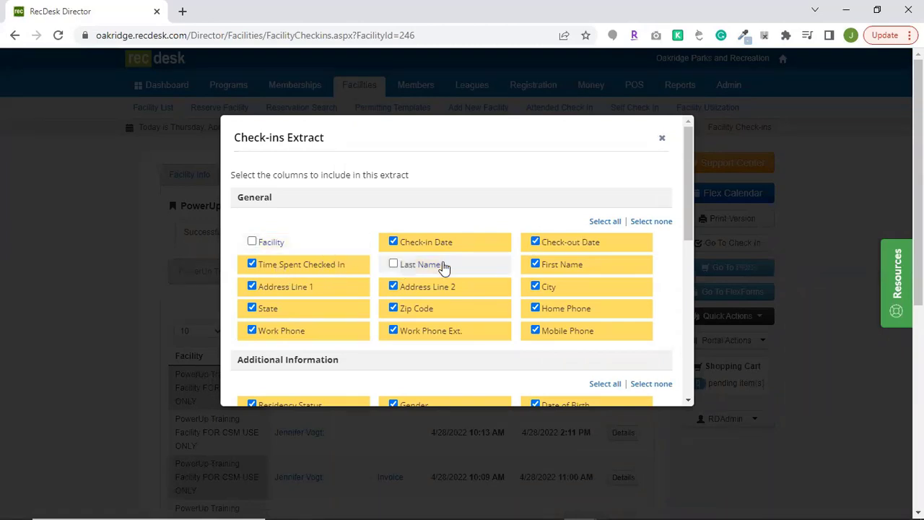
left_click(545, 264)
left_click(540, 287)
left_click(476, 306)
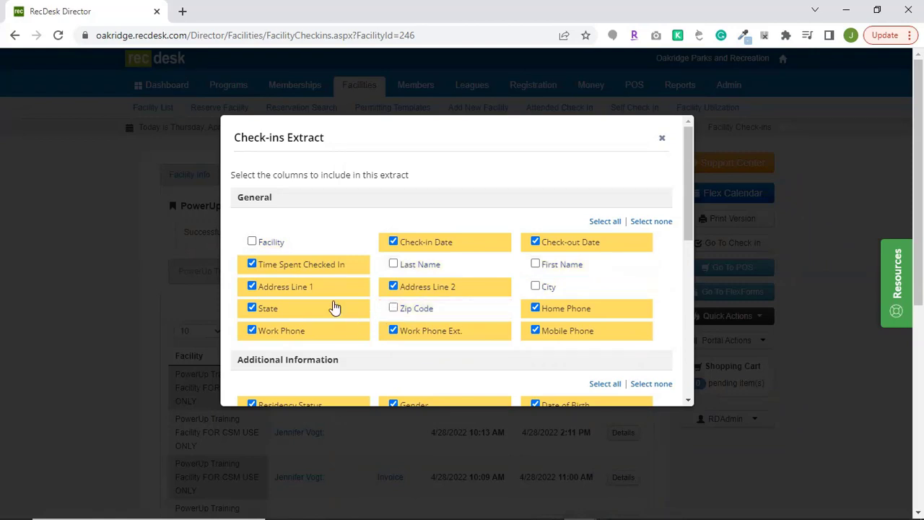
left_click(337, 303)
left_click(340, 290)
left_click(397, 290)
left_click(353, 334)
left_click(426, 334)
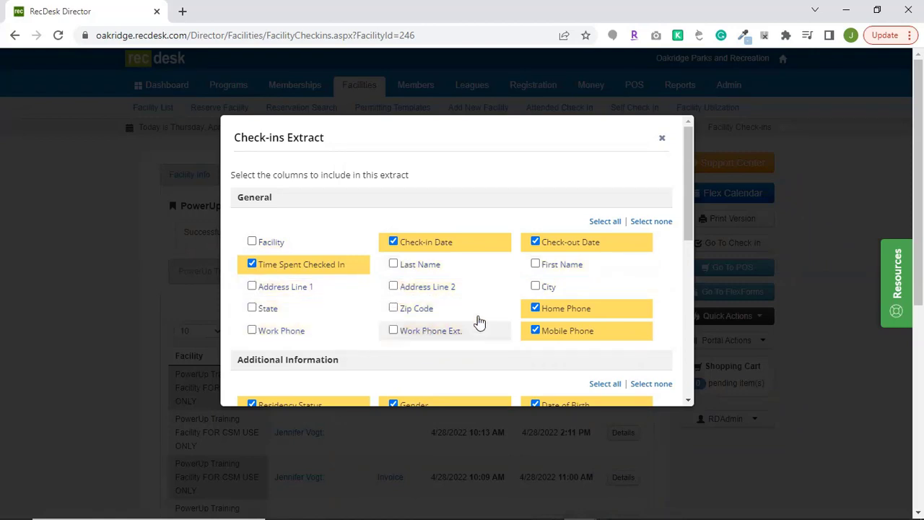
left_click(543, 314)
left_click(549, 328)
Step: Exclude all Additional Information, Emergency Contact Information, Custom Questions and Check-in Details columns, and generate the extract
scroll(548, 289, "down", 3)
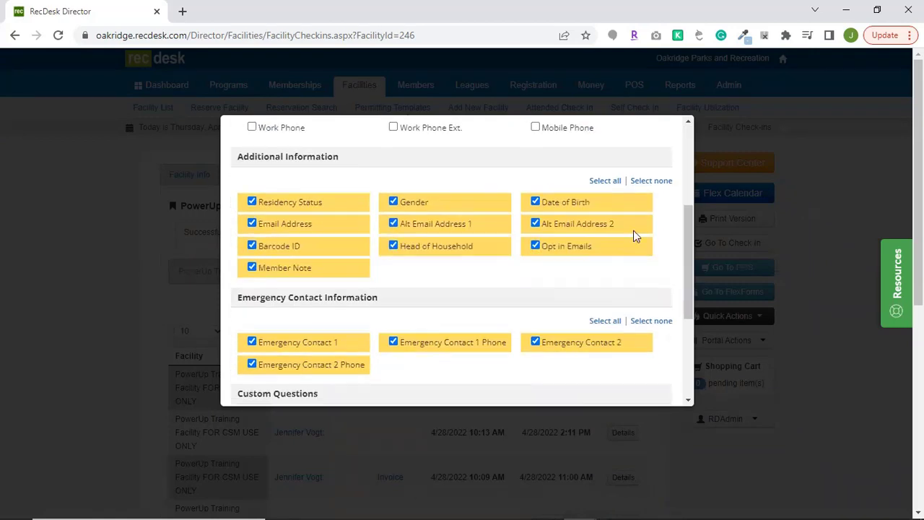
left_click(664, 181)
left_click(648, 329)
scroll(647, 330, "down", 3)
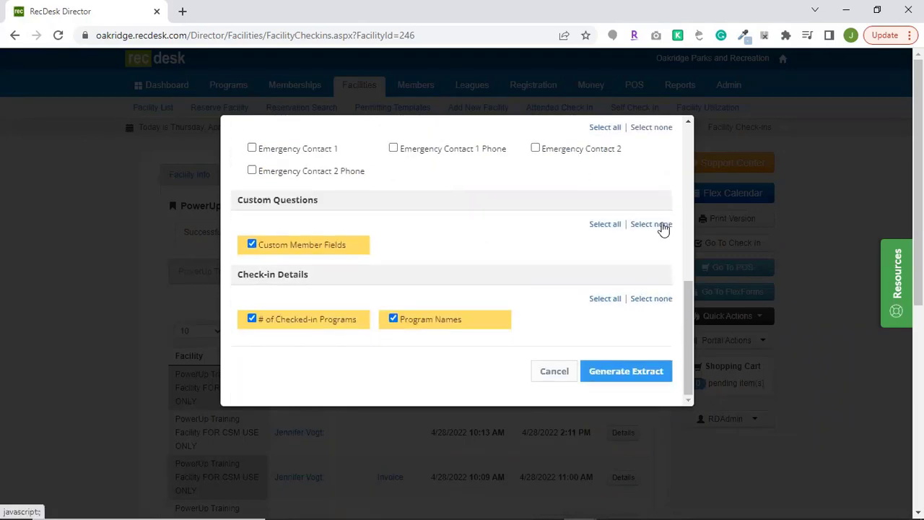
left_click(657, 225)
left_click(654, 299)
scroll(640, 319, "up", 4)
scroll(635, 320, "down", 4)
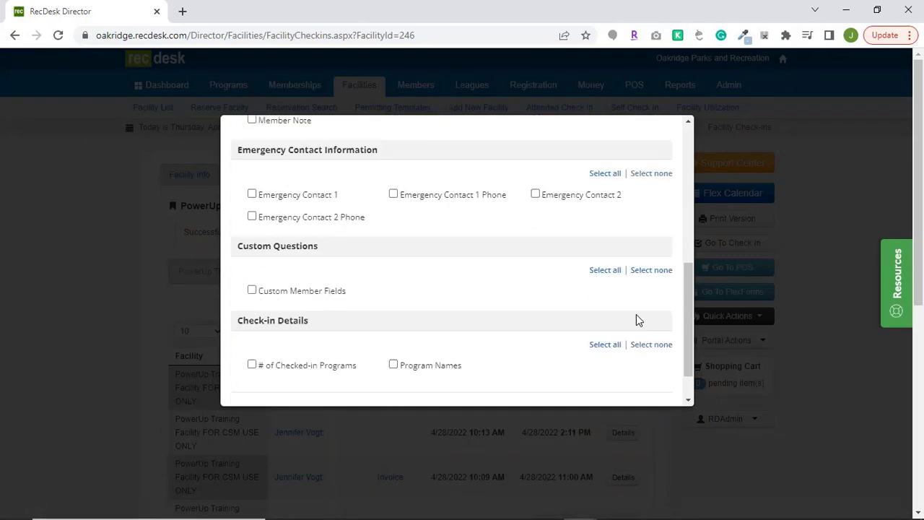
left_click(626, 372)
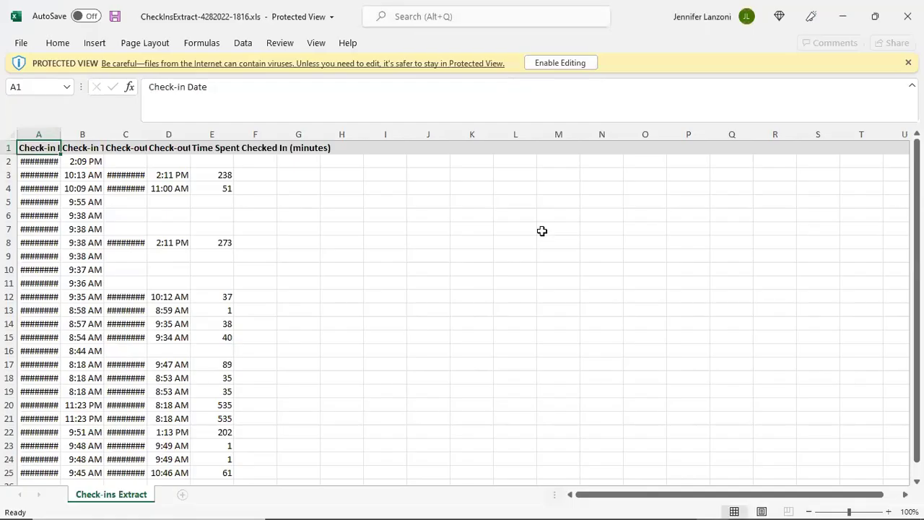
Step: In the downloaded Excel extract, fit the Check-in Date and Check-out Date columns to their contents and review the rows
left_click(570, 66)
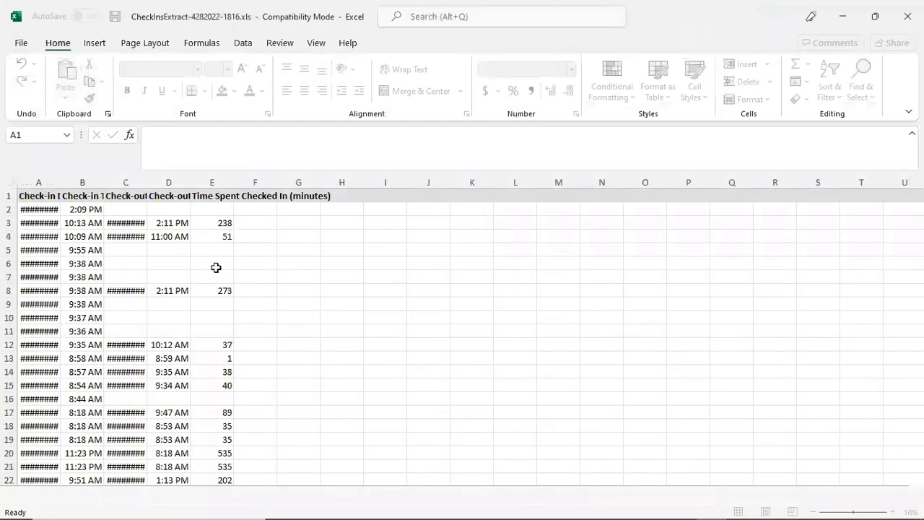
double_click(60, 182)
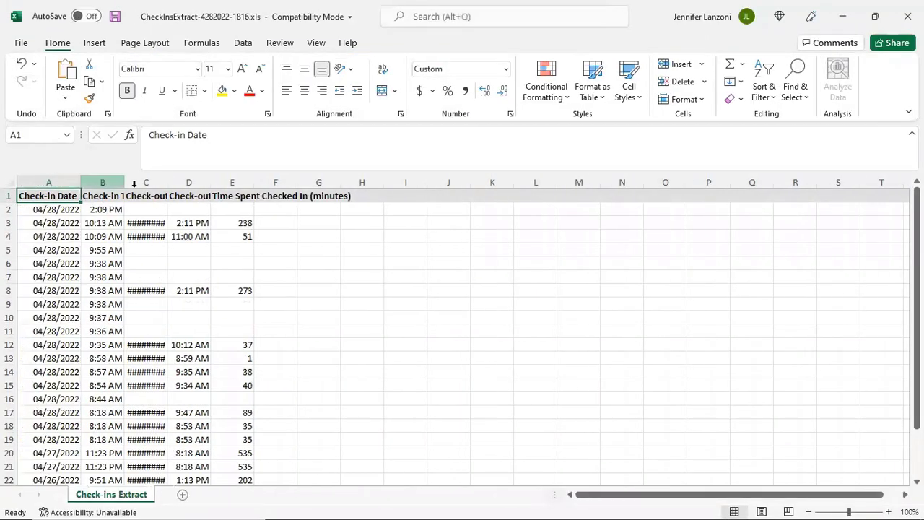
double_click(165, 183)
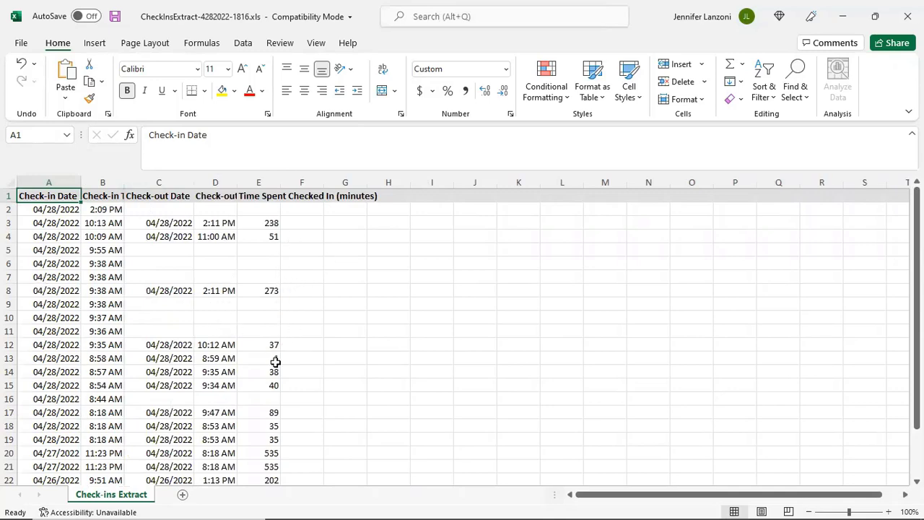
scroll(275, 362, "down", 2)
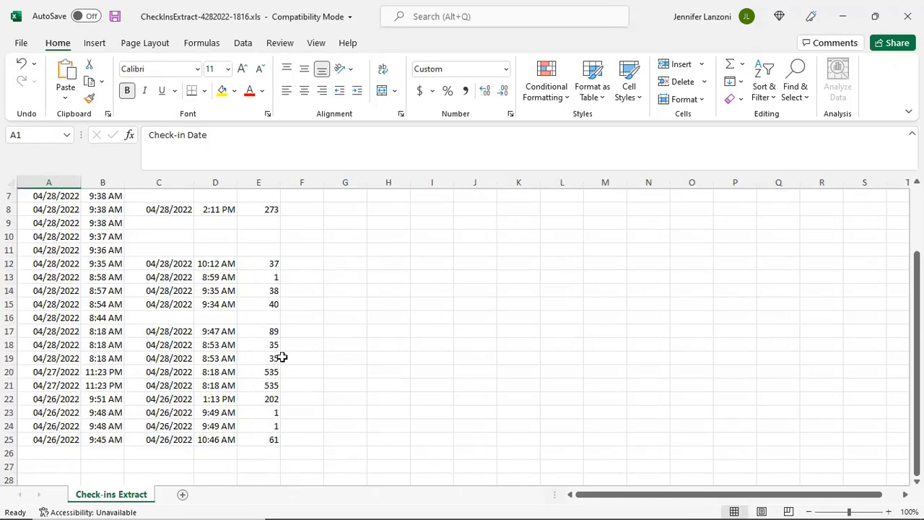
scroll(282, 358, "up", 2)
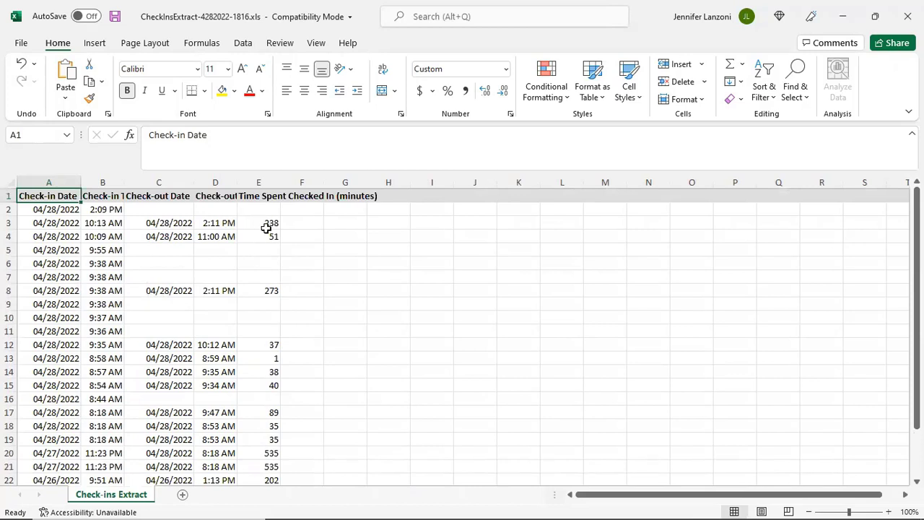
Step: Convert the first recorded time spent from minutes to hours by entering the formula =E3/60 in cell F3
left_click(305, 222)
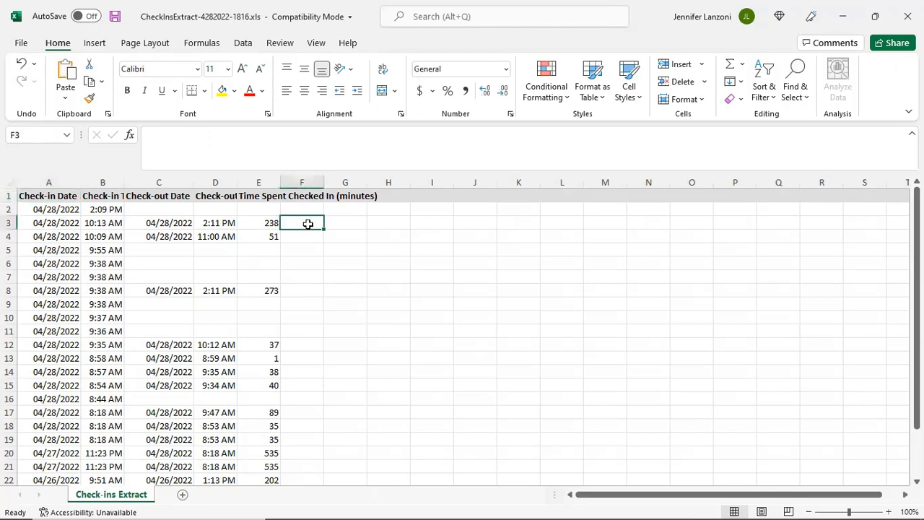
type("=")
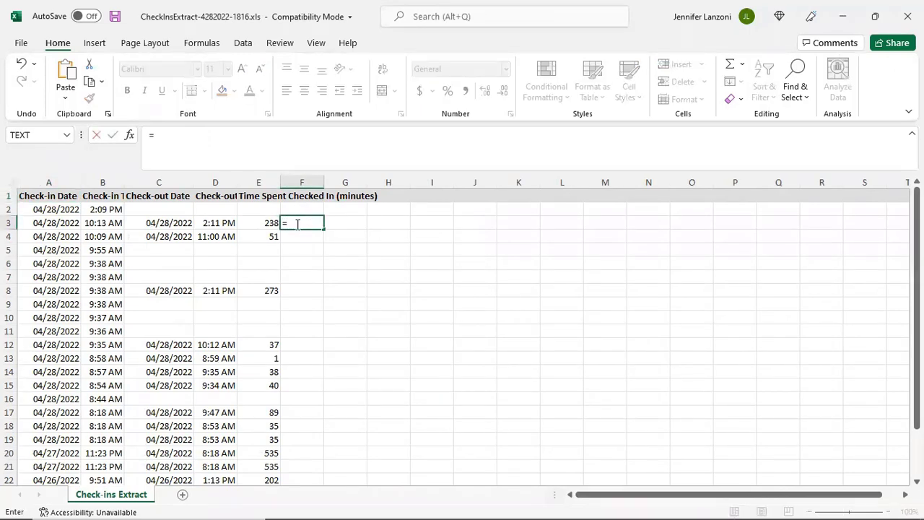
left_click(267, 222)
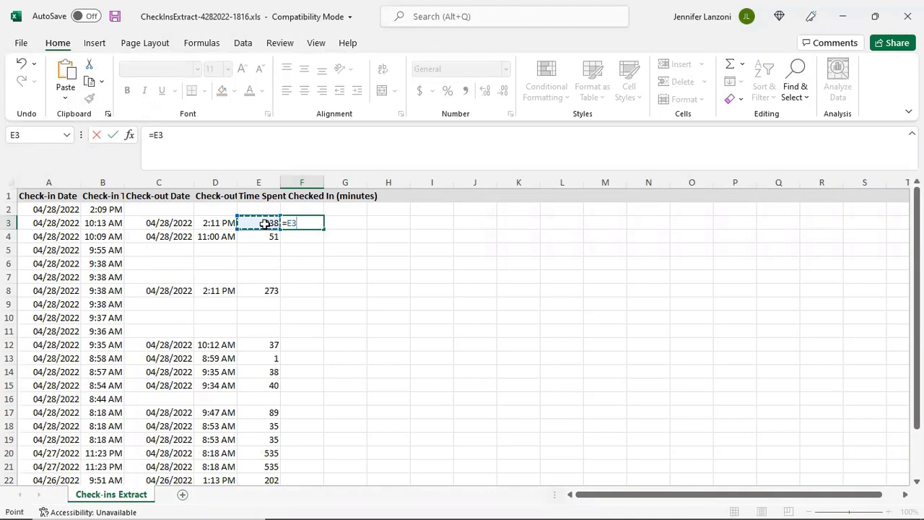
type("/60")
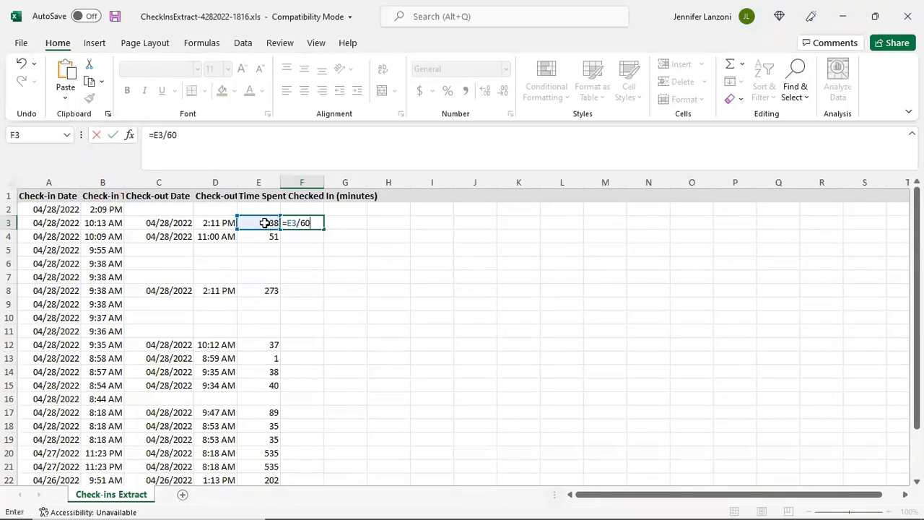
key("Return")
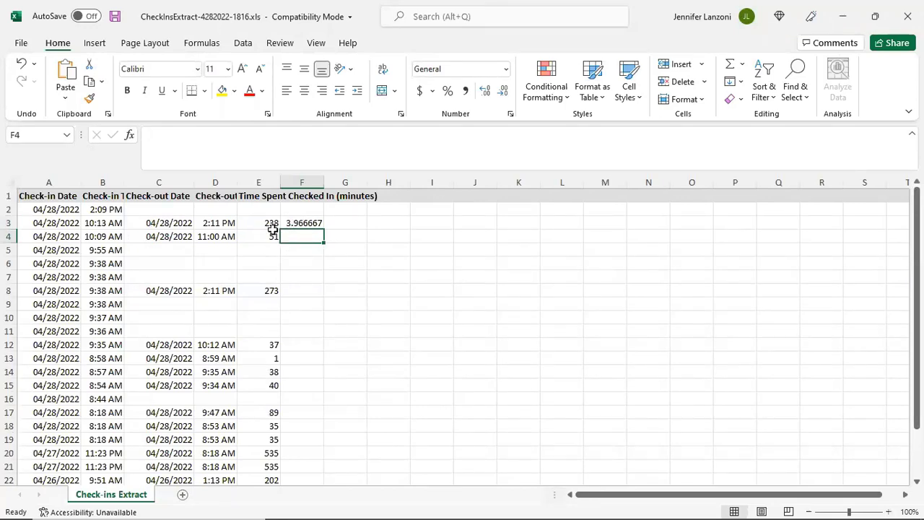
Step: Examine the minutes-to-hours formula in cell F3
left_click(287, 222)
left_click(165, 134)
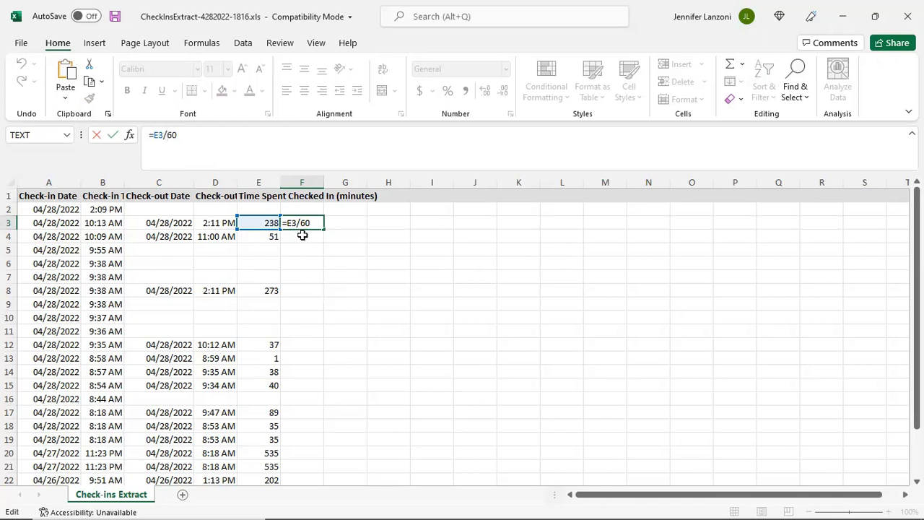
left_click(308, 236)
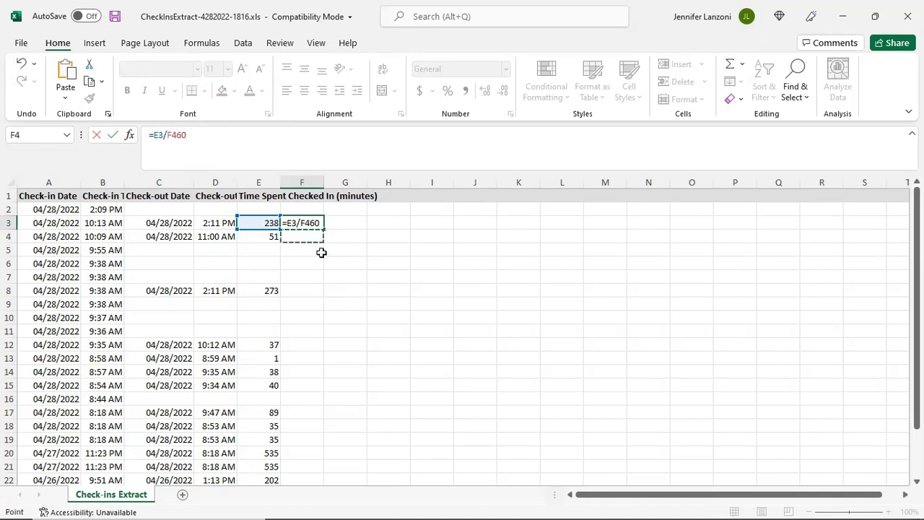
key("BackSpace")
key("BackSpace")
key("Return")
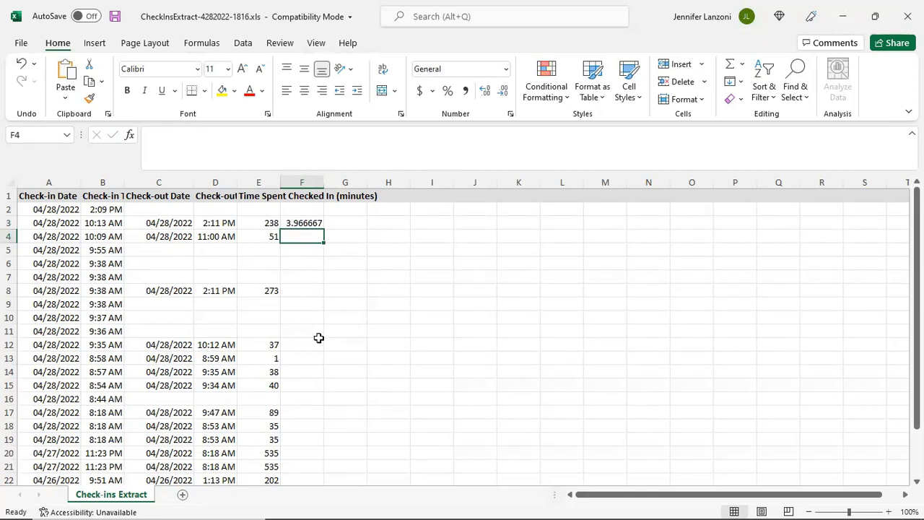
Step: Close the extract workbook without saving and open the Facility/Program Checkin Report in RecDesk
left_click(902, 7)
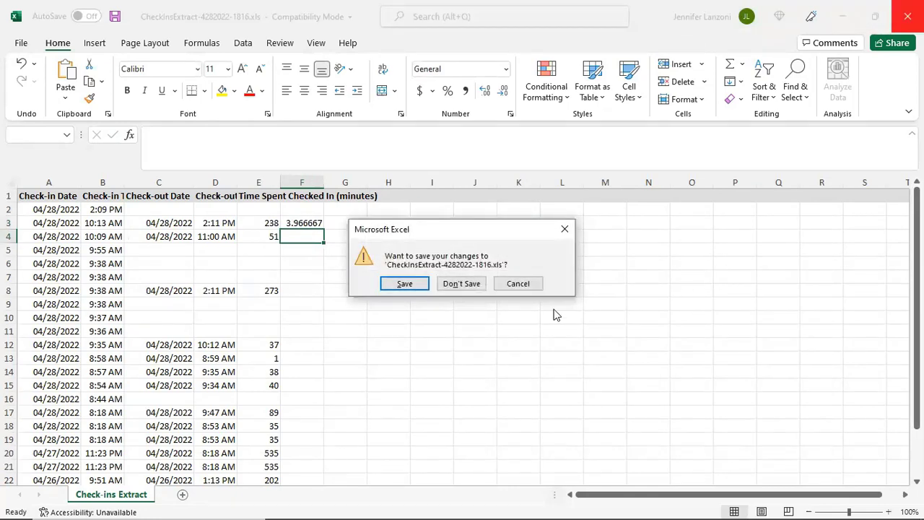
left_click(481, 288)
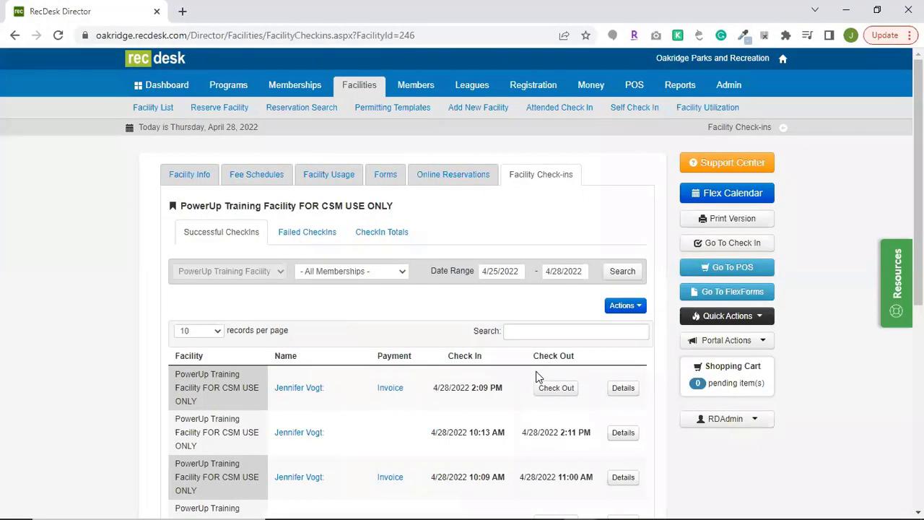
left_click(677, 87)
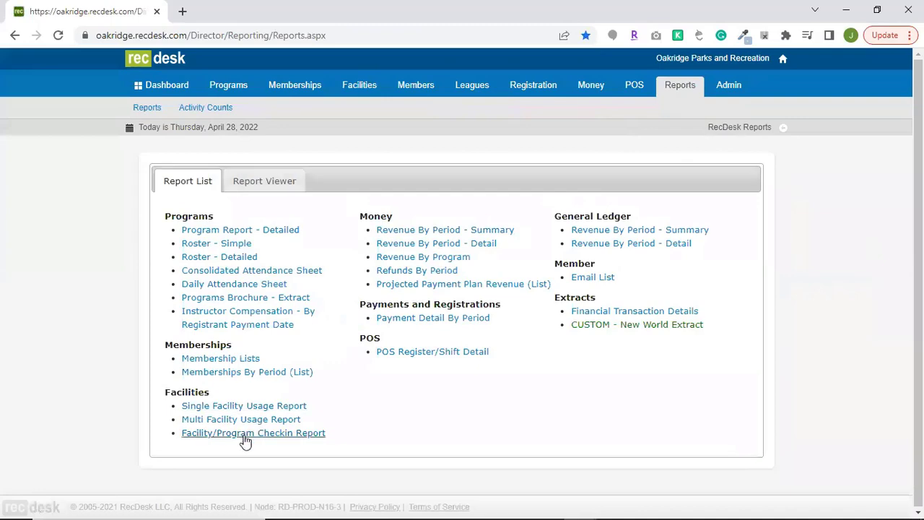
left_click(311, 434)
Step: Set the report period from 04/20/2022 to 04/28/2022 and include all details
left_click(363, 238)
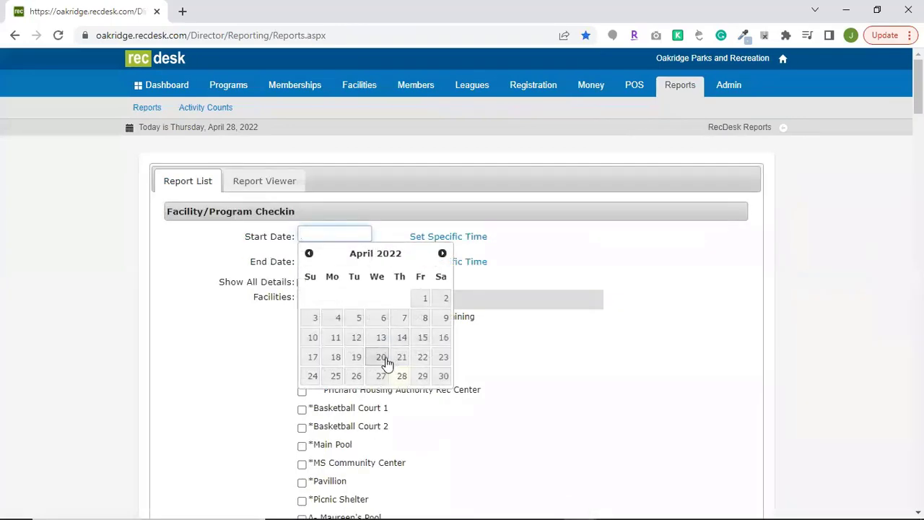
left_click(385, 360)
left_click(357, 260)
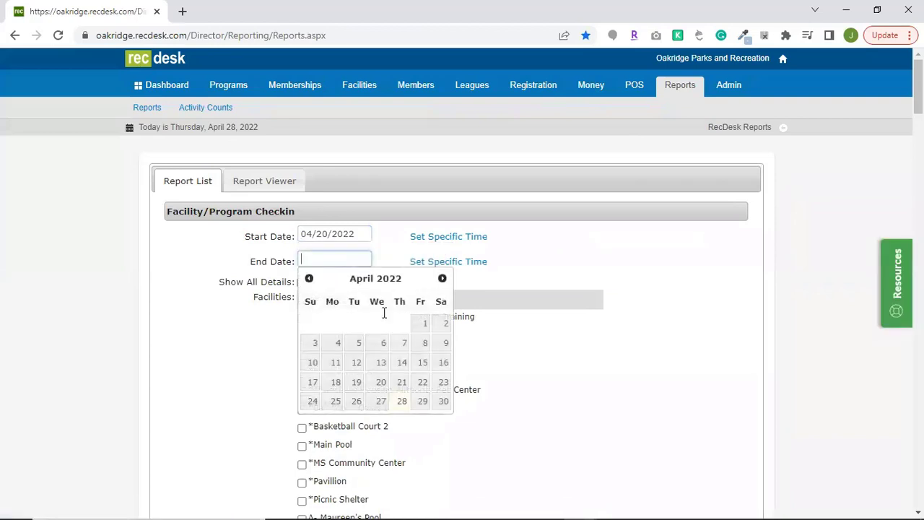
left_click(401, 401)
left_click(302, 284)
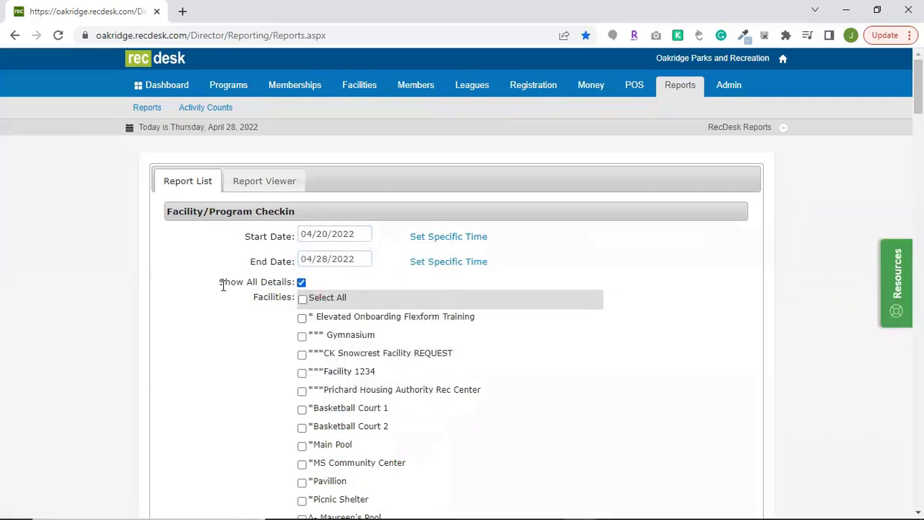
Step: Limit the report to PowerUp Training Facility FOR CSM USE ONLY and run it
scroll(371, 303, "down", 2)
scroll(370, 322, "down", 7)
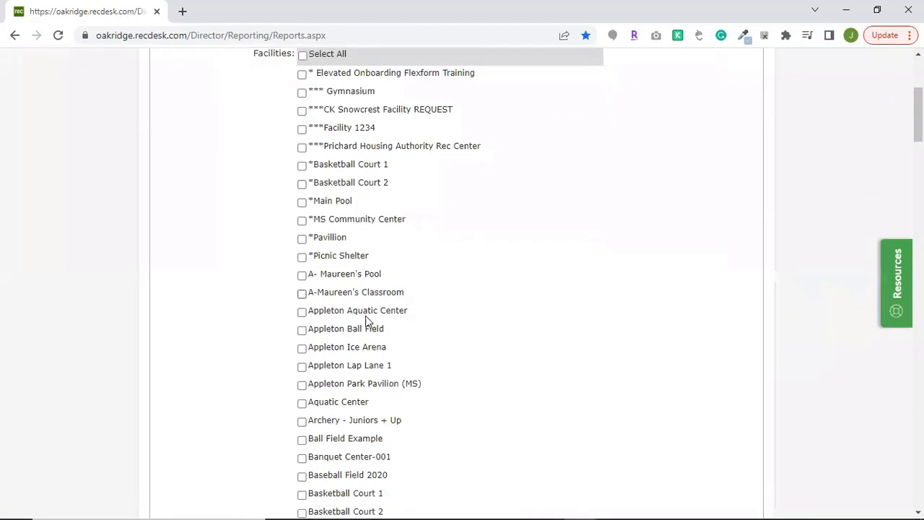
scroll(376, 322, "down", 7)
scroll(375, 323, "down", 13)
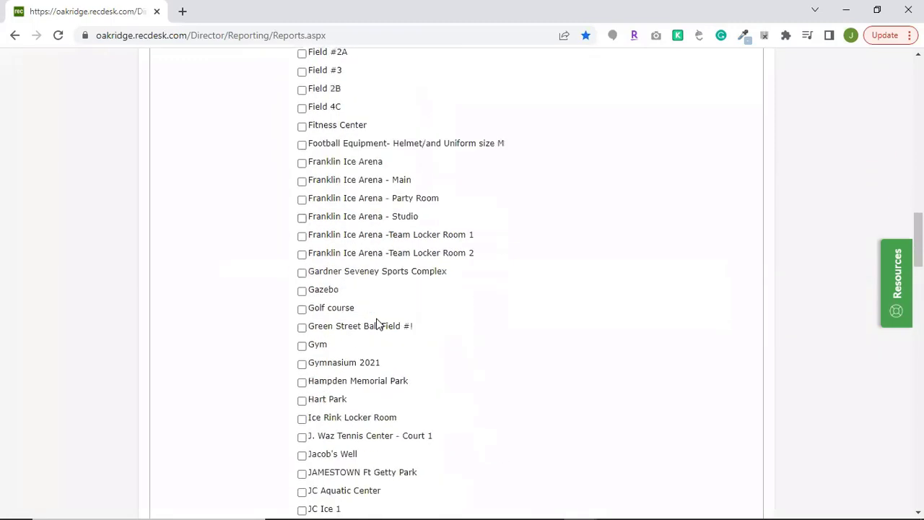
scroll(376, 323, "down", 9)
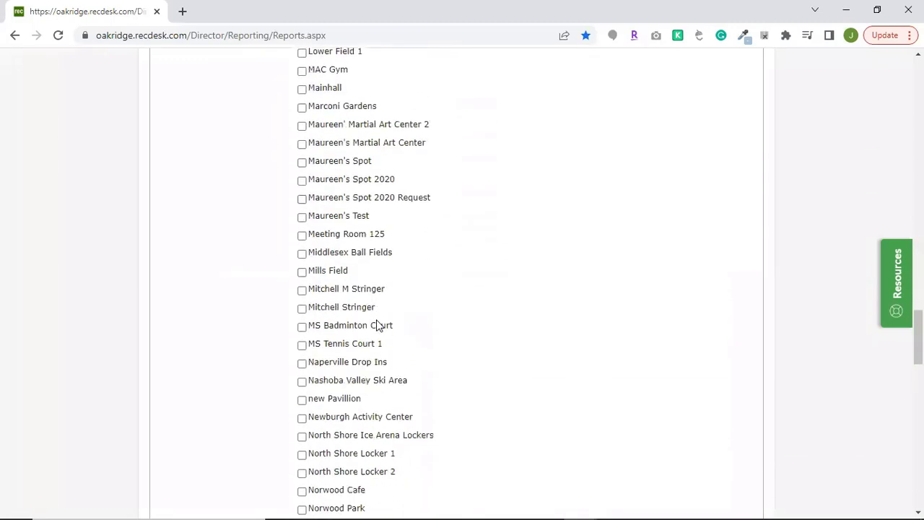
scroll(377, 322, "down", 1)
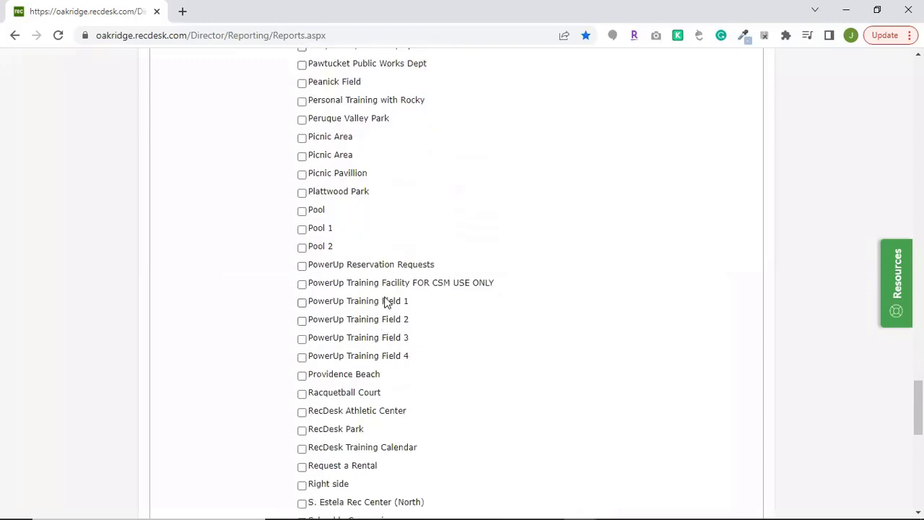
left_click(390, 283)
scroll(416, 299, "down", 10)
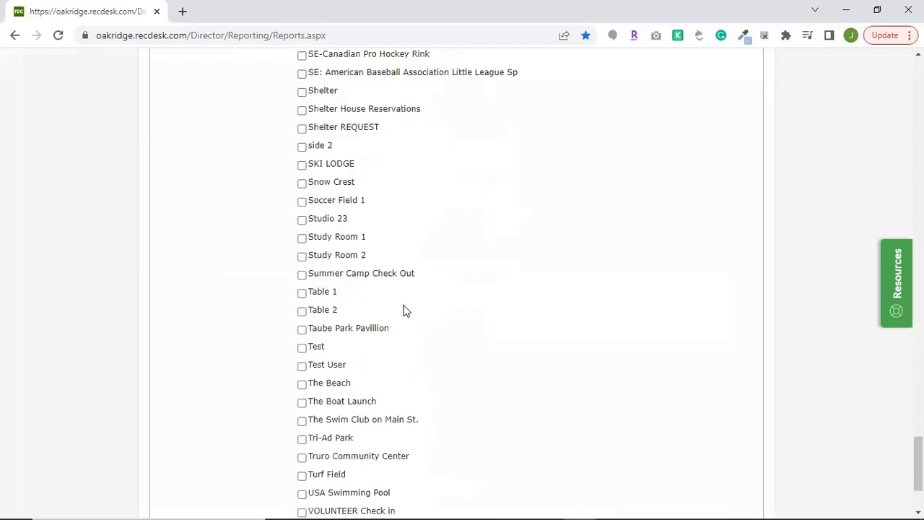
left_click(416, 448)
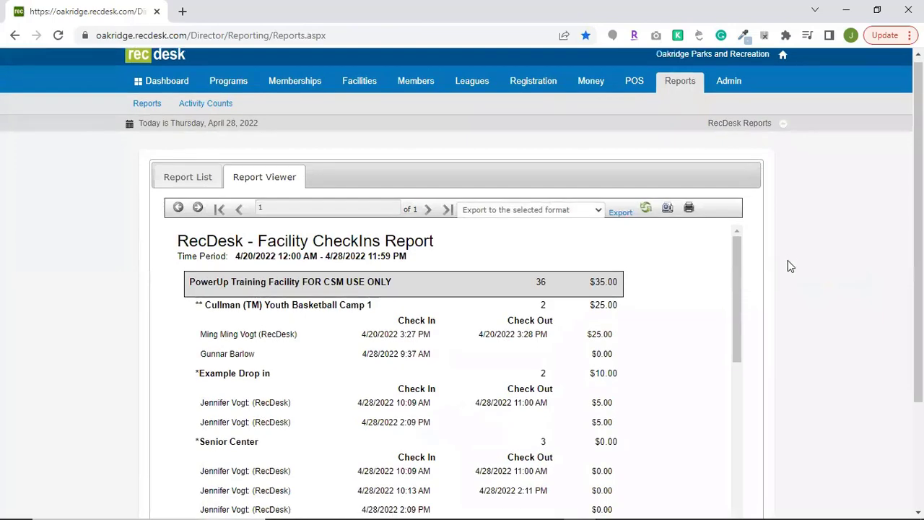
Step: Examine the check-in and check-out times and the amounts per program in the Facility CheckIns Report
scroll(789, 262, "down", 2)
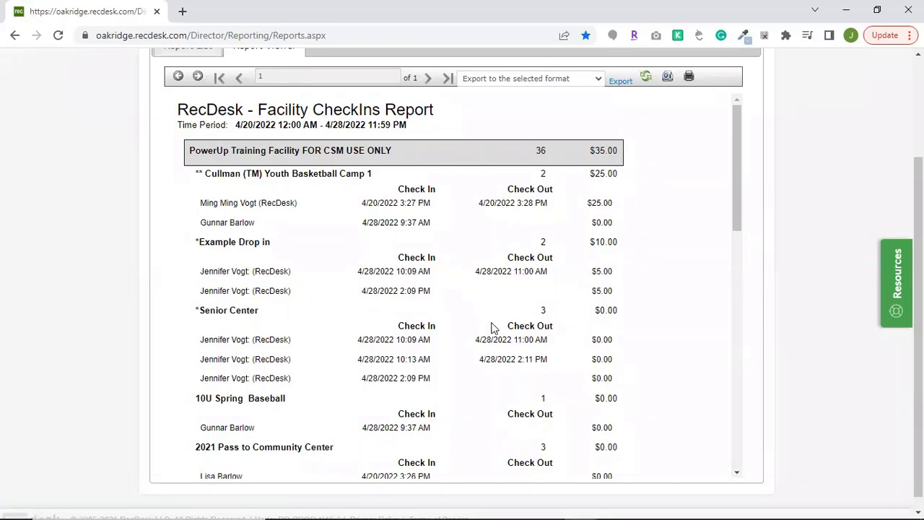
scroll(494, 335, "down", 3)
scroll(496, 339, "down", 6)
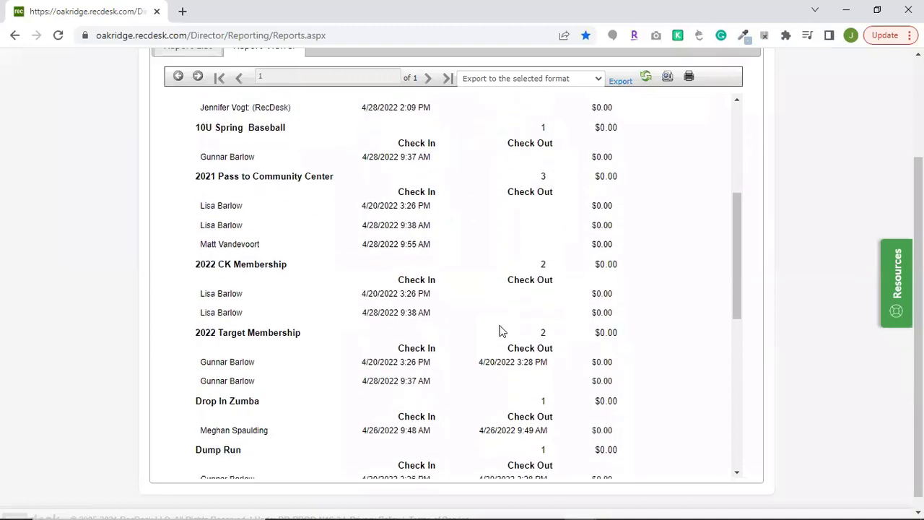
Step: Review the remaining programs and their check-in and check-out entries in the Facility CheckIns Report
scroll(502, 336, "down", 3)
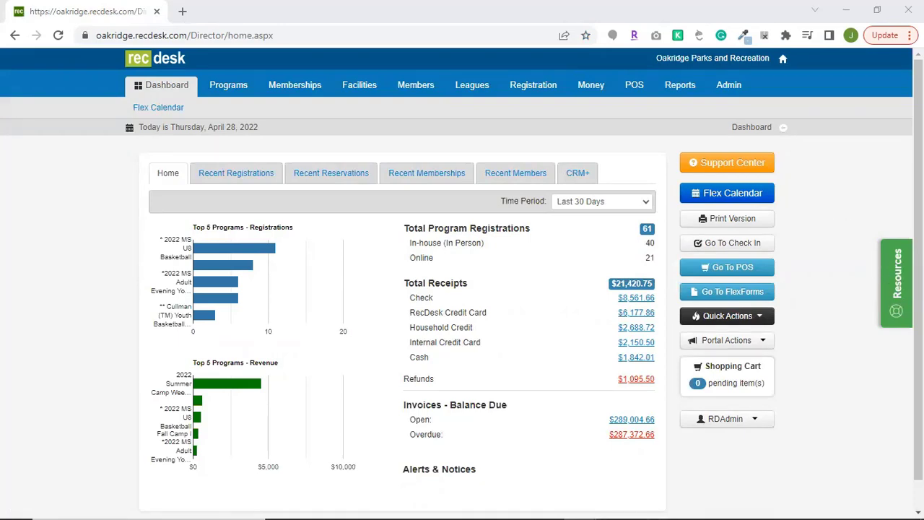
Step: Look through the PowerUp Videos and Announcements lists in the dashboard's Resources and close it
left_click(896, 278)
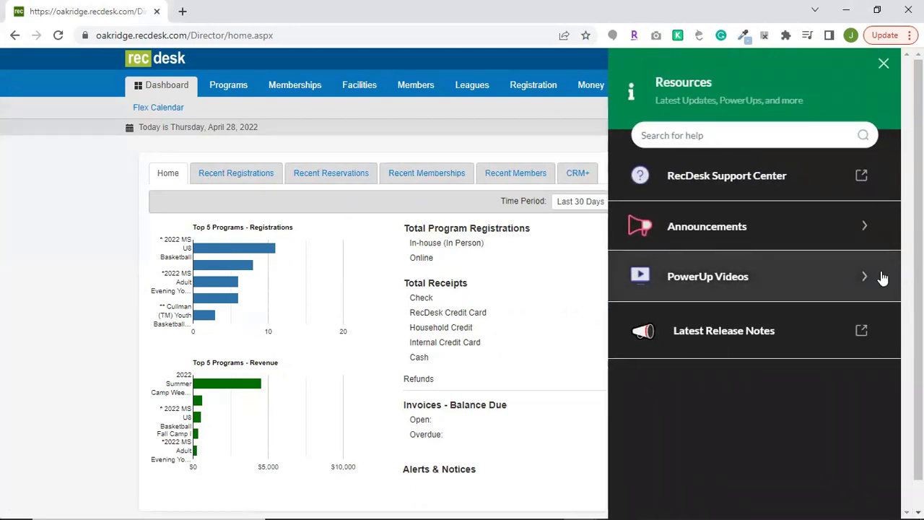
left_click(882, 278)
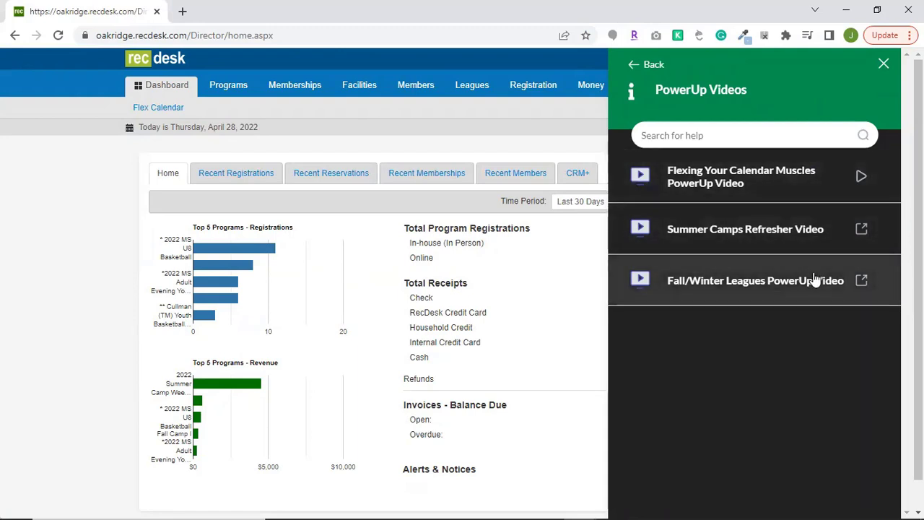
left_click(645, 67)
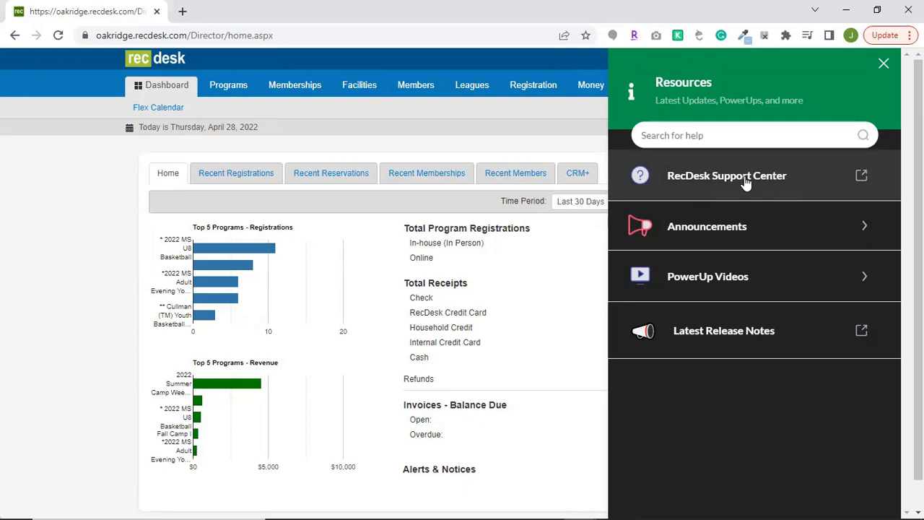
left_click(816, 230)
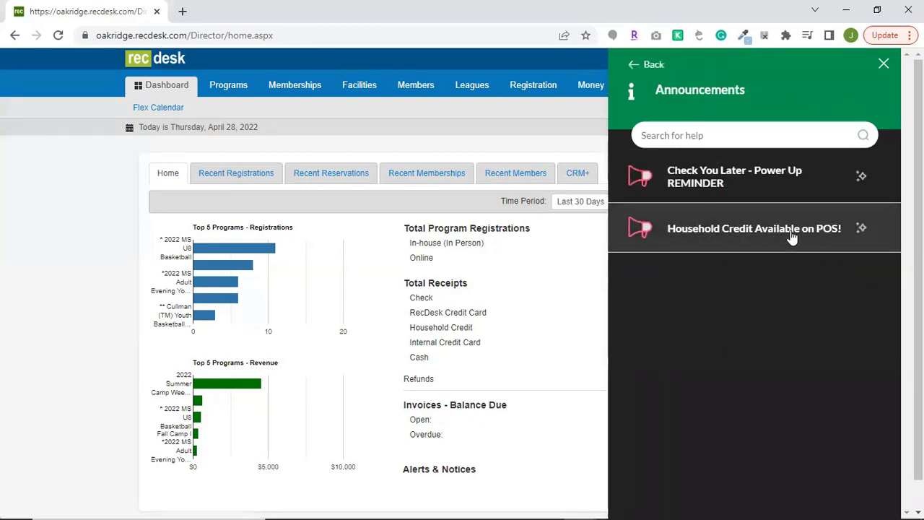
left_click(633, 66)
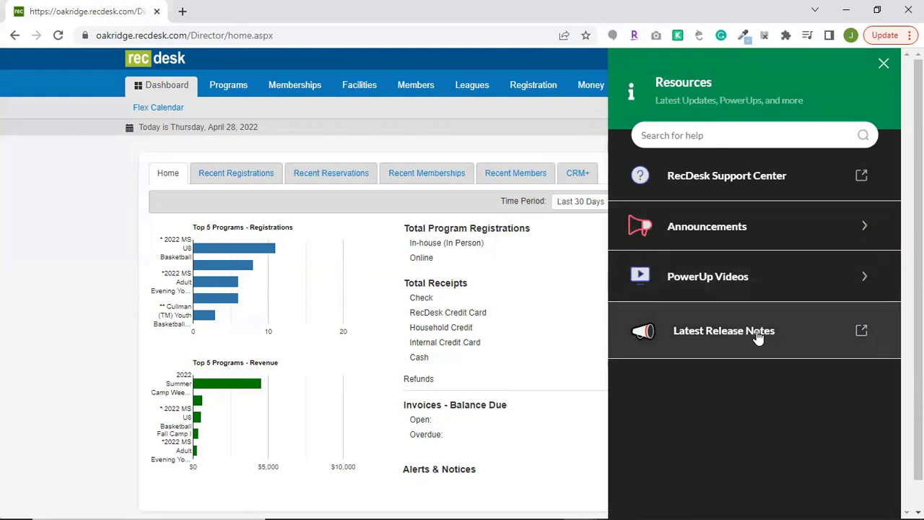
left_click(882, 66)
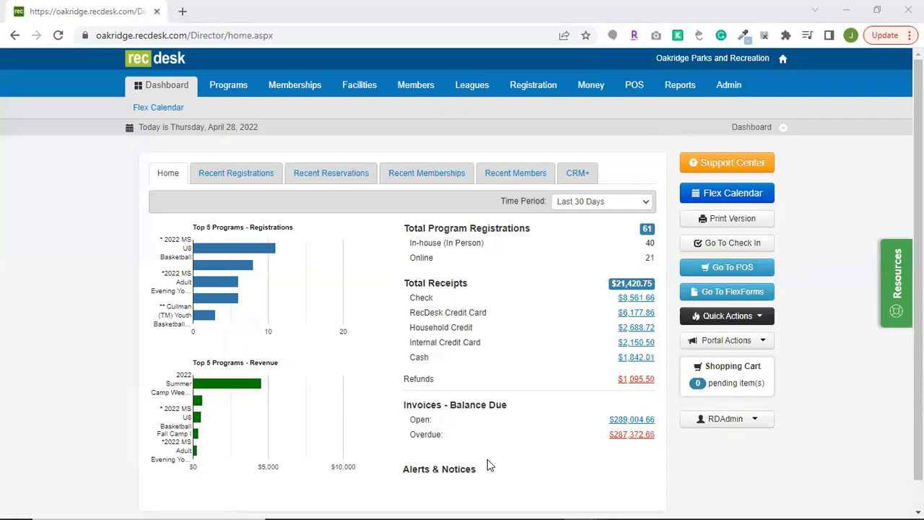
Step: Open the RecDesk Support Center from the dashboard in a separate browser tab and switch to it
right_click(706, 154)
left_click(722, 168)
left_click(273, 7)
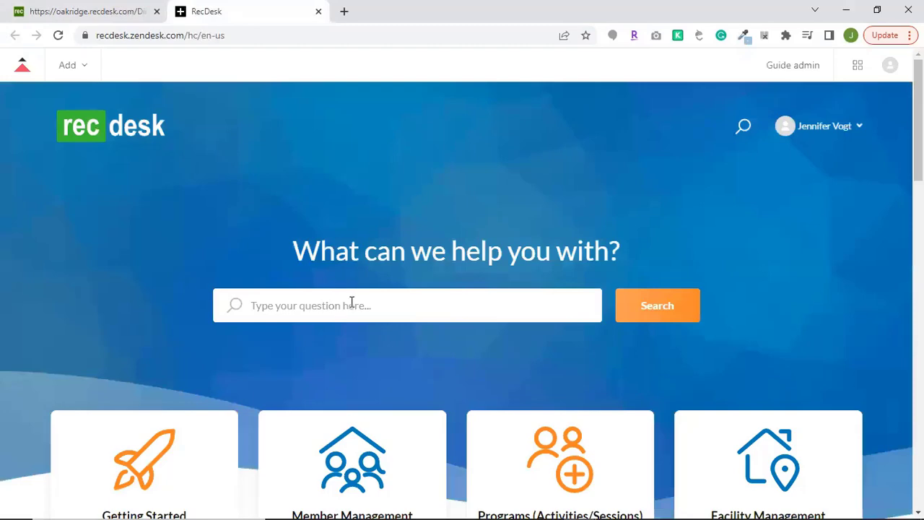
Step: Look over the Support Center's help categories, support request options and promoted articles, and return to the RecDesk dashboard
scroll(352, 303, "down", 10)
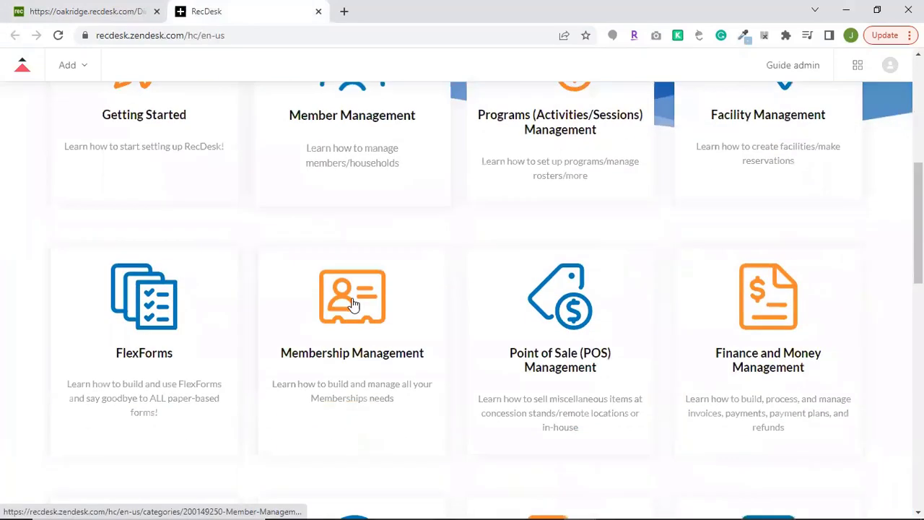
scroll(430, 286, "down", 9)
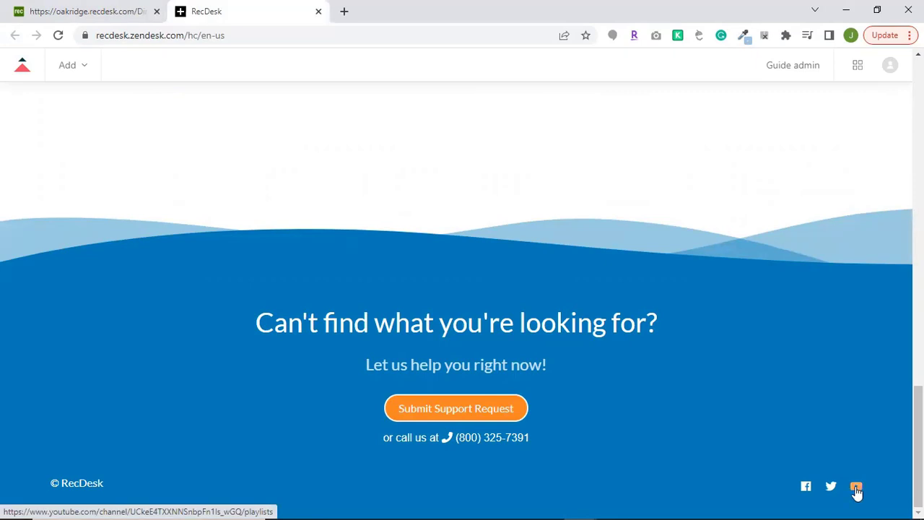
scroll(672, 373, "up", 5)
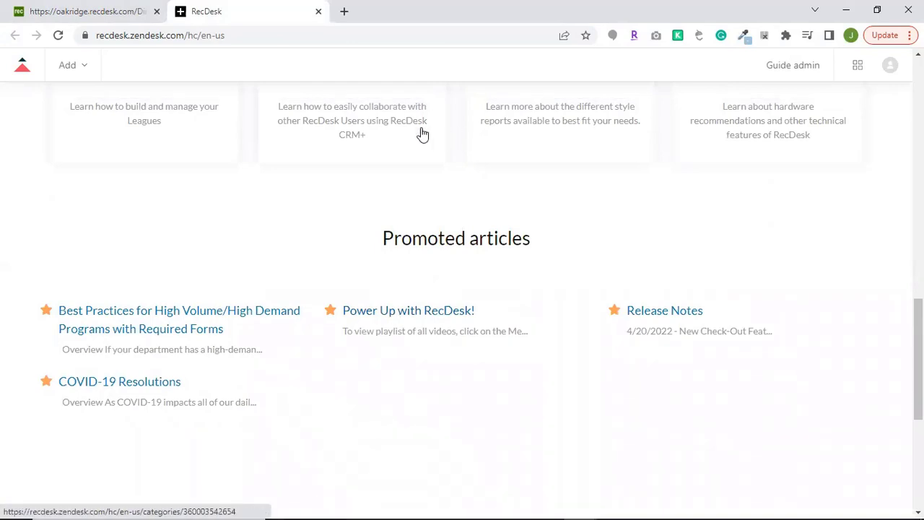
left_click(113, 14)
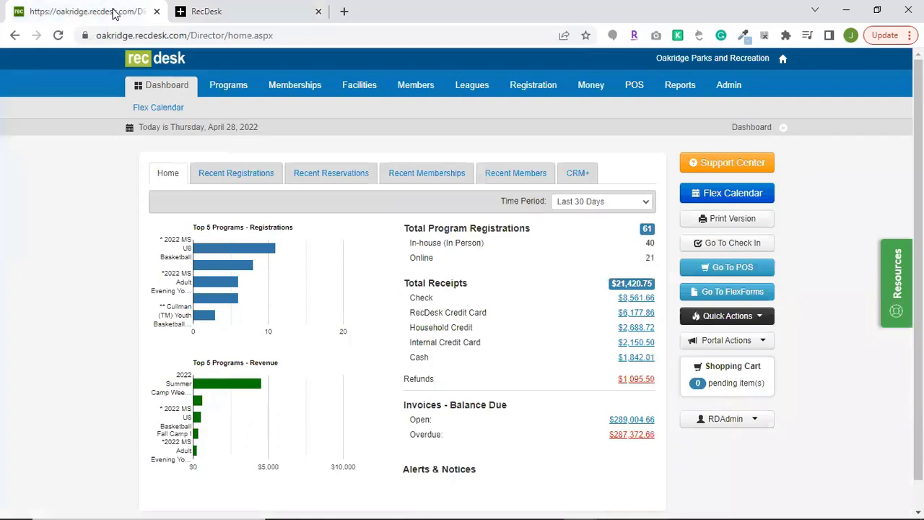